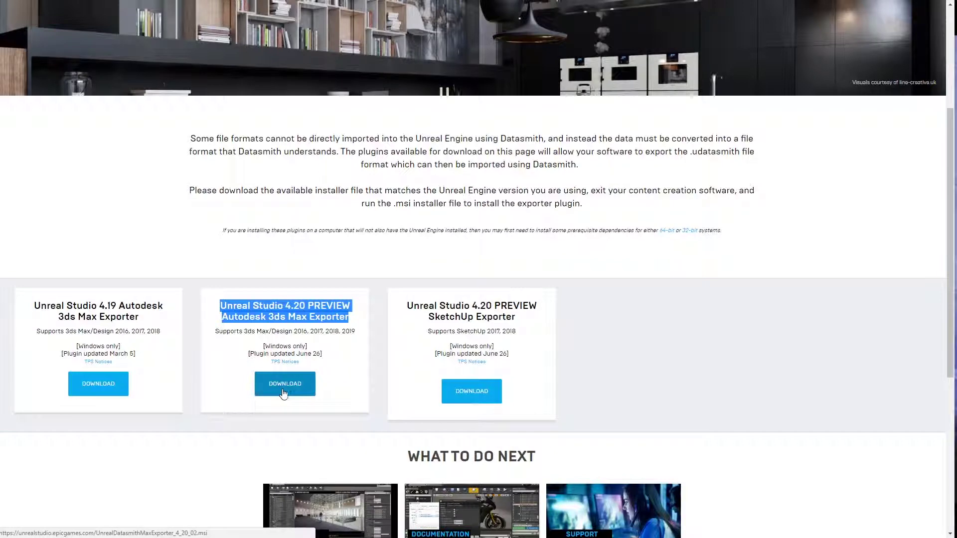
Download the Unreal Studio 4.20 PREVIEW Autodesk 3ds Max Exporter as UnrealDatasmithMaxExporter_4_20_02.msi and run the installer
click(284, 393)
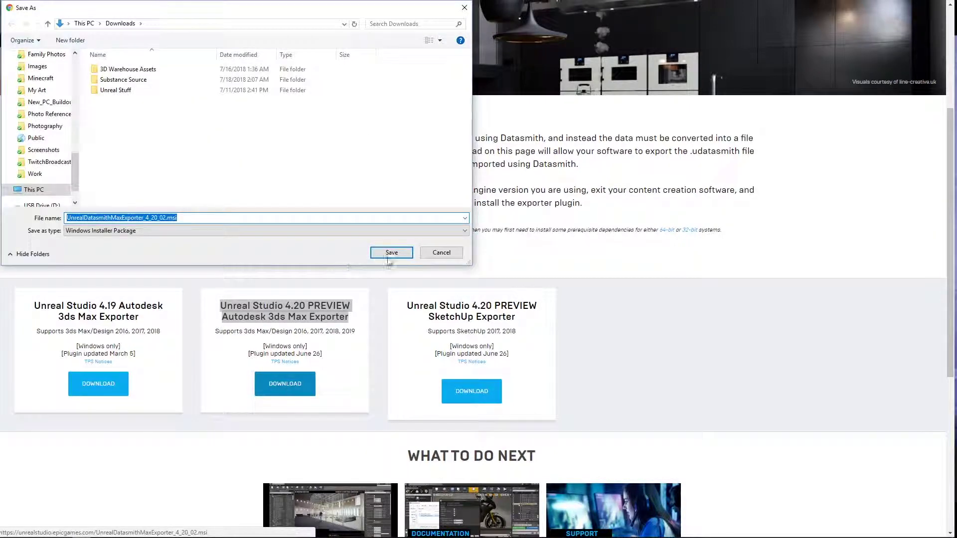
click(391, 254)
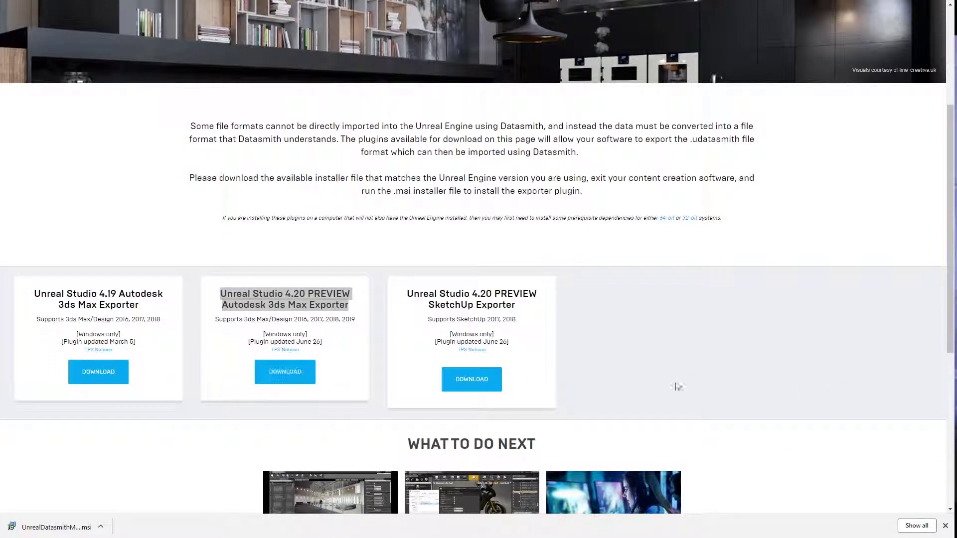
click(52, 527)
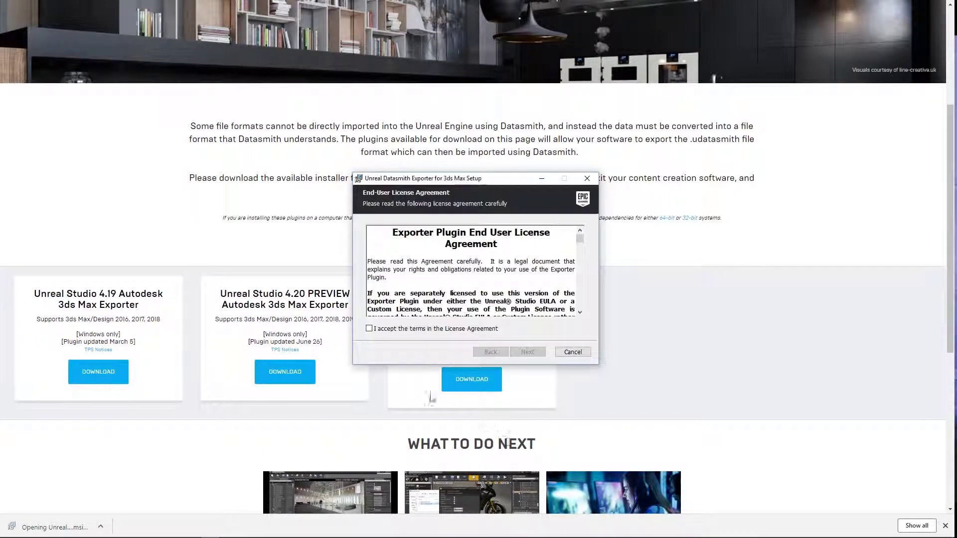
Accept the license agreement and install the Unreal Datasmith exporter for Autodesk 3ds Max 2018
click(370, 330)
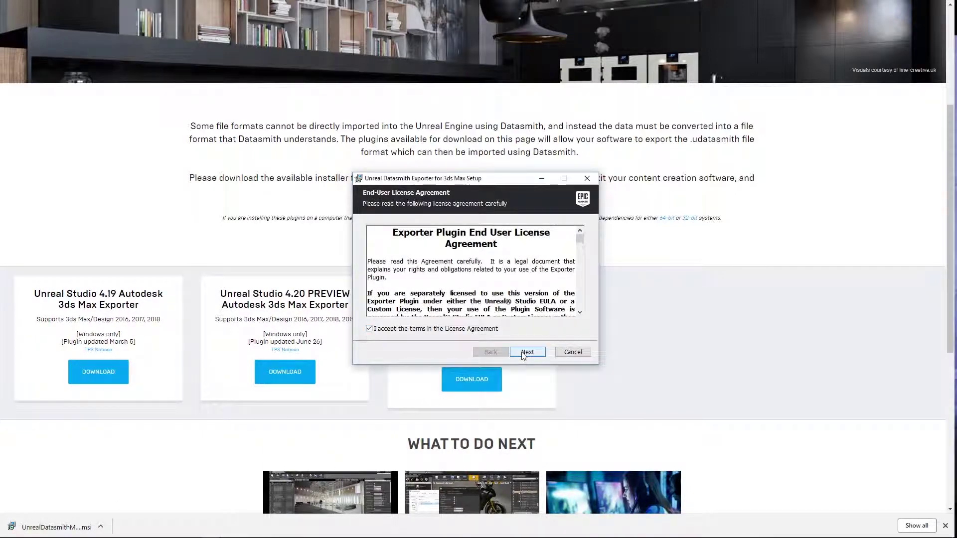
click(524, 353)
click(525, 353)
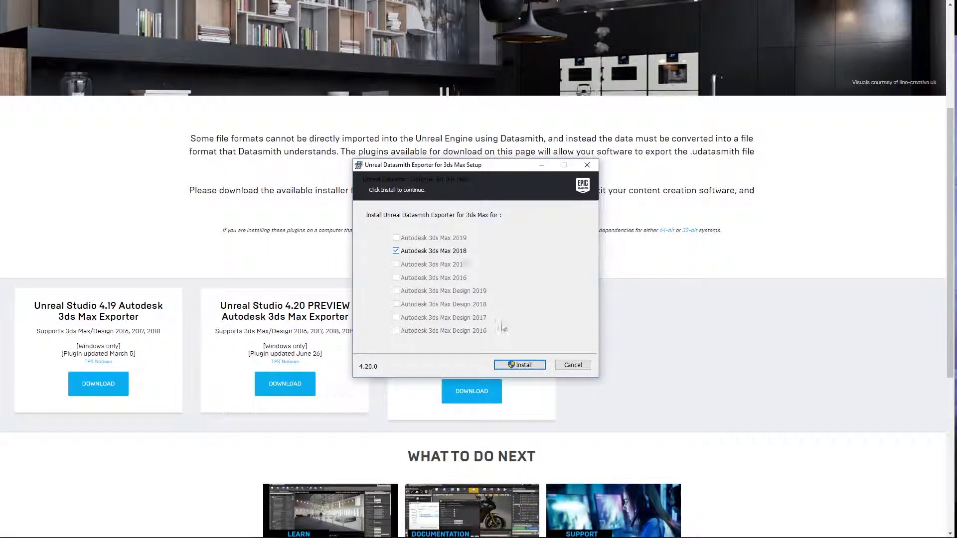
click(523, 365)
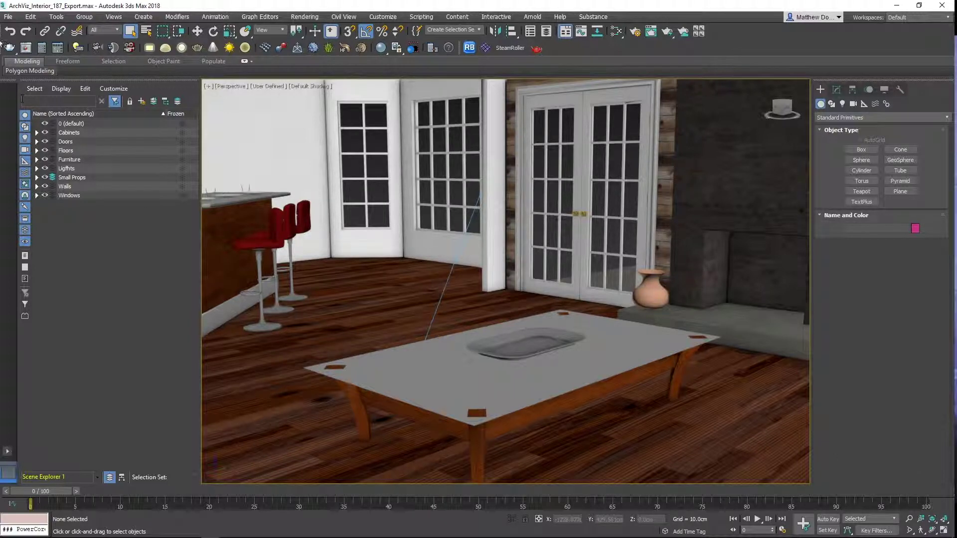
In 3ds Max, check the export file types for Unreal Datasmith (*.UDATASMITH) and leave without exporting
click(8, 16)
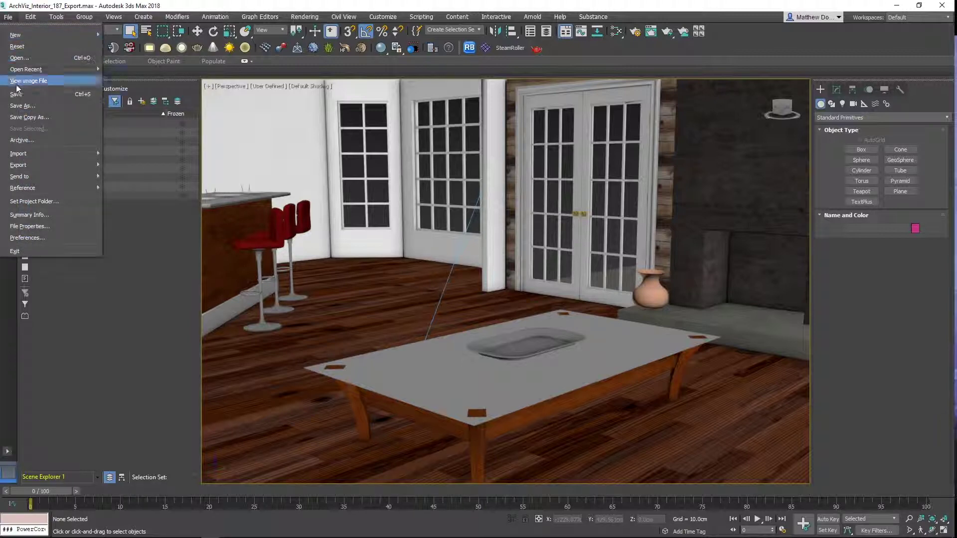
mouse_move(30, 168)
click(116, 172)
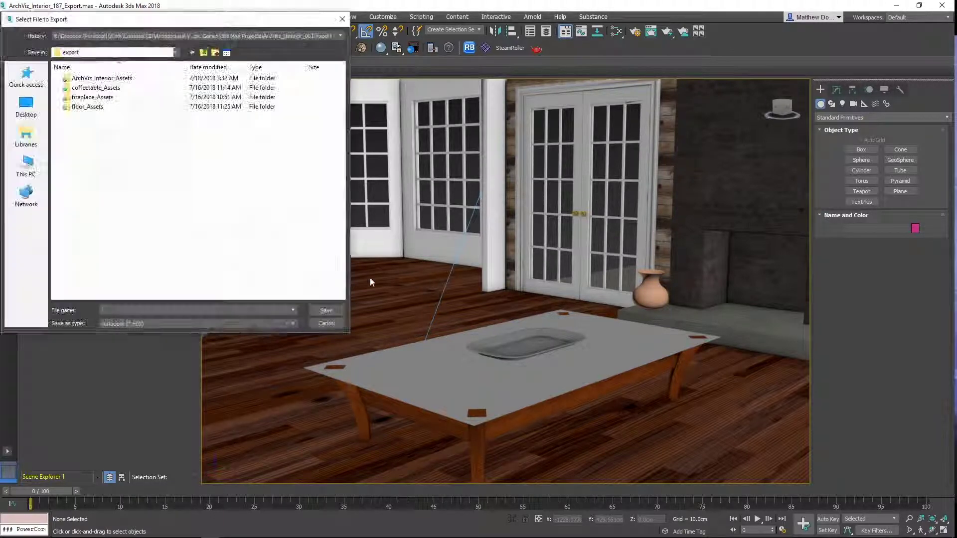
click(127, 324)
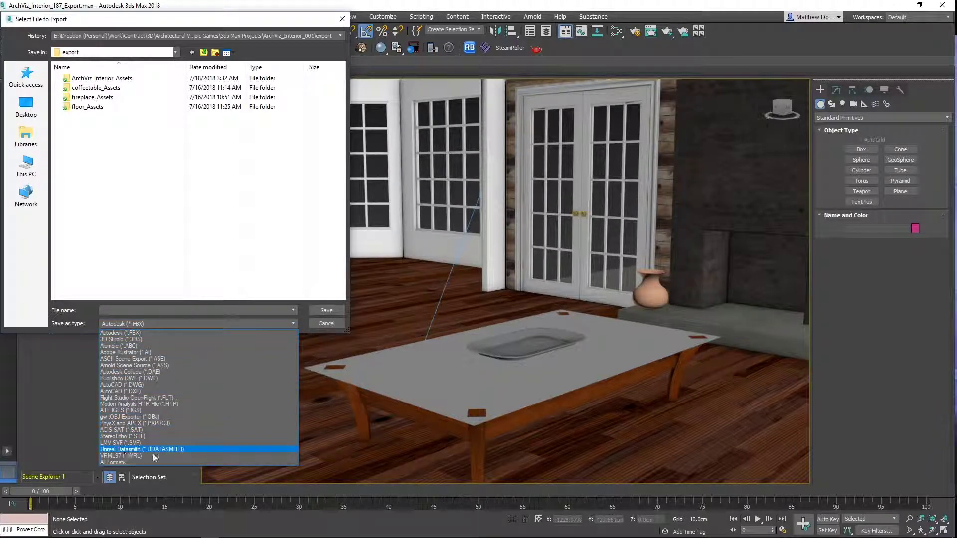
click(170, 449)
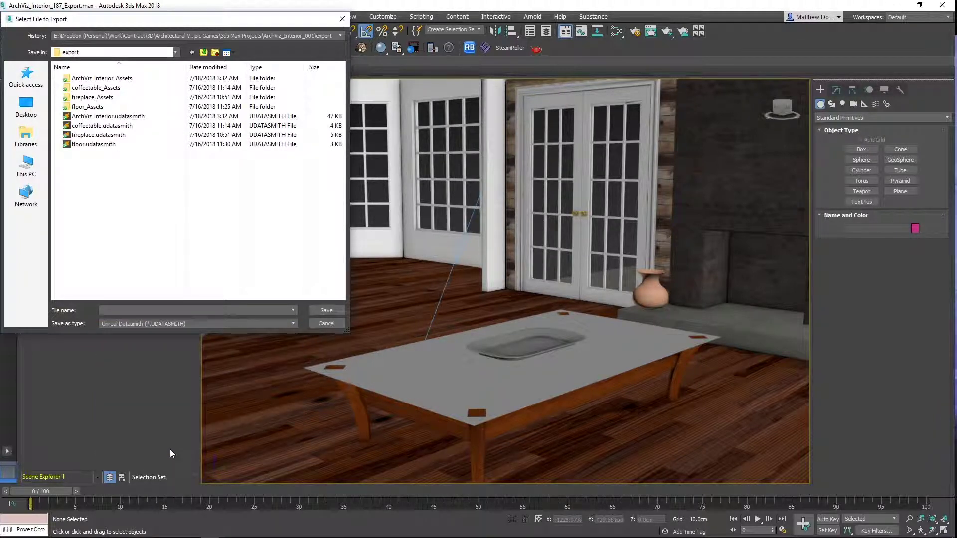
click(327, 323)
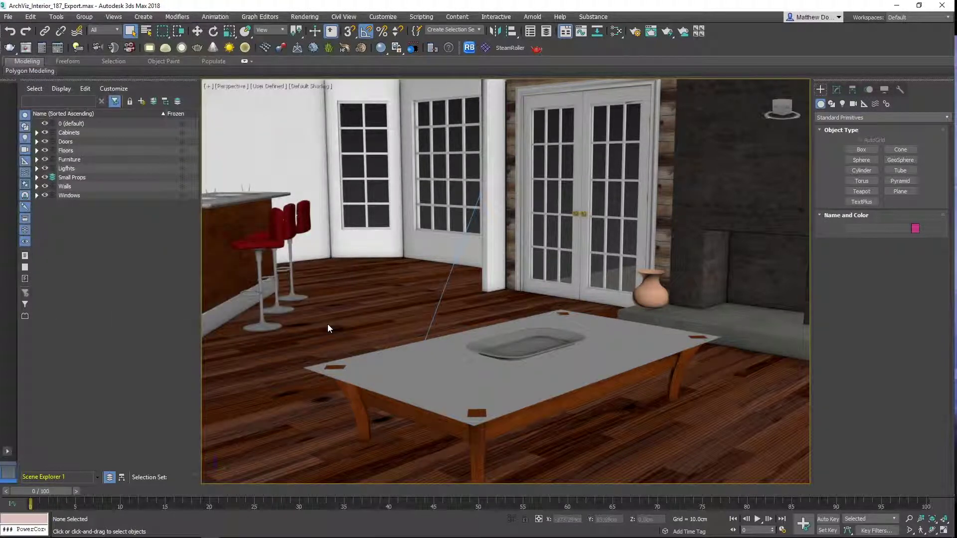
Raise a group of backrest vertices on sm_barstool_001 to test the instanced barstools, and leave vertex editing
click(264, 235)
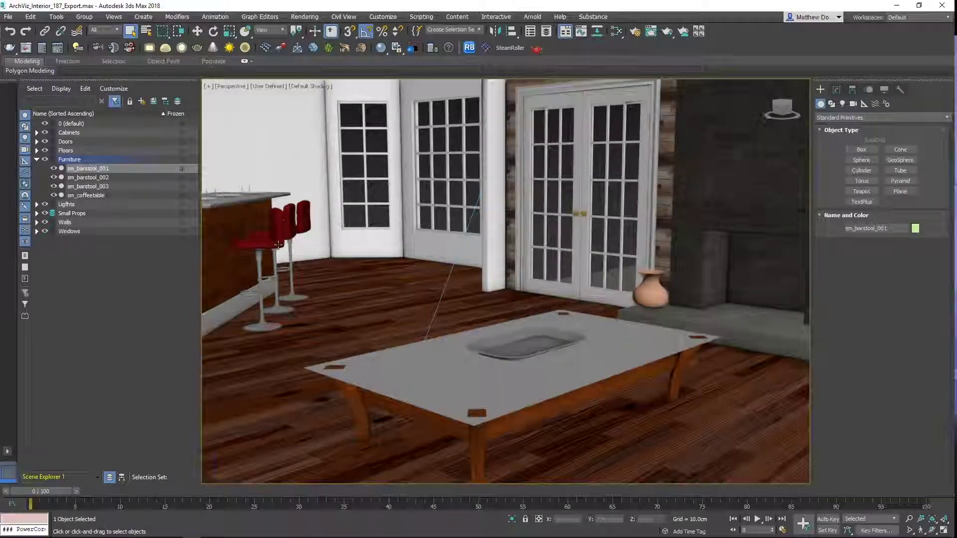
key(z)
alt+middle_drag(580, 283, 510, 288)
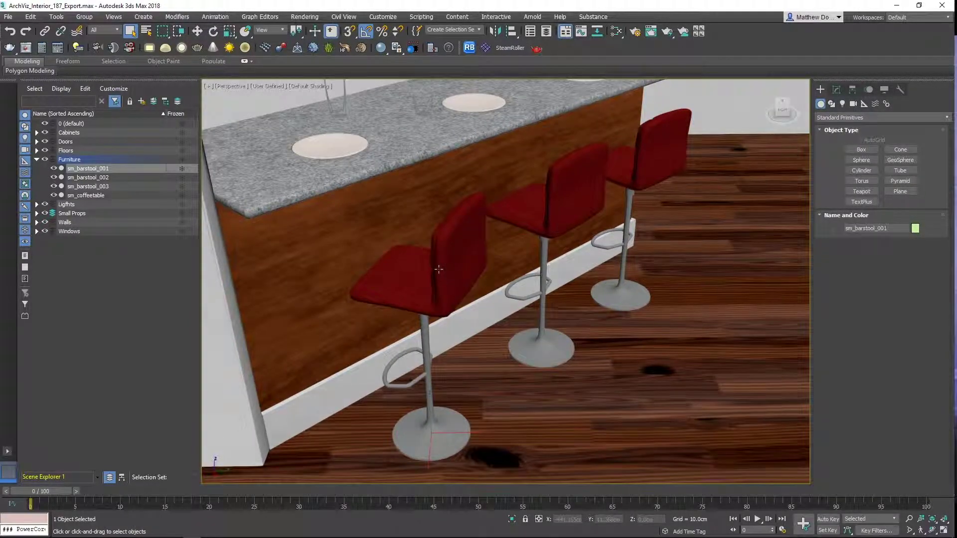
key(1)
click(461, 236)
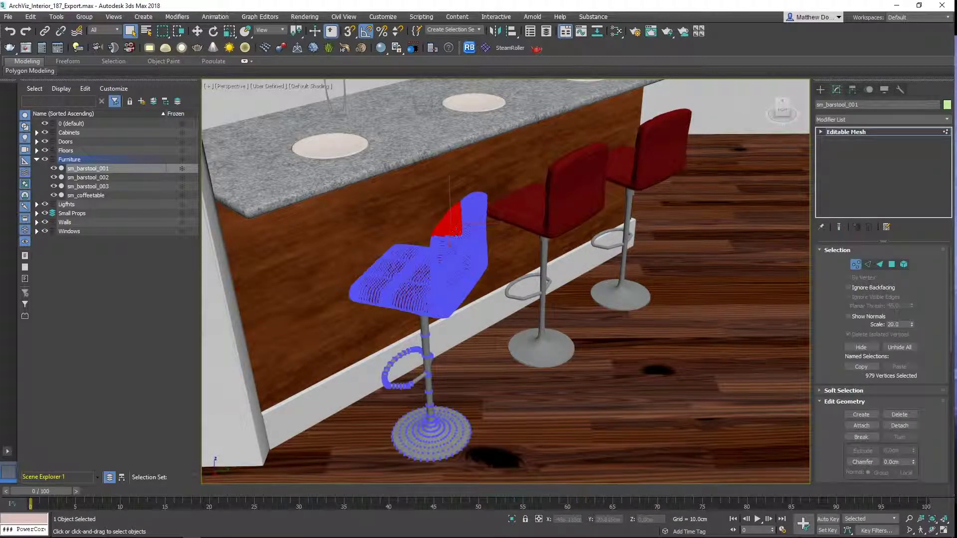
key(w)
mouse_move(450, 212)
mouse_down()
mouse_move(426, 151)
mouse_move(458, 216)
mouse_up()
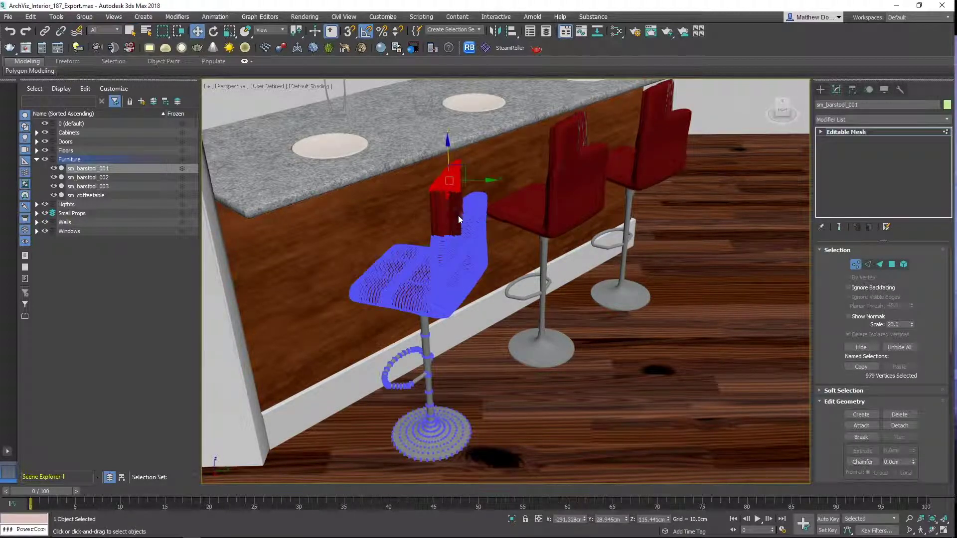
click(856, 265)
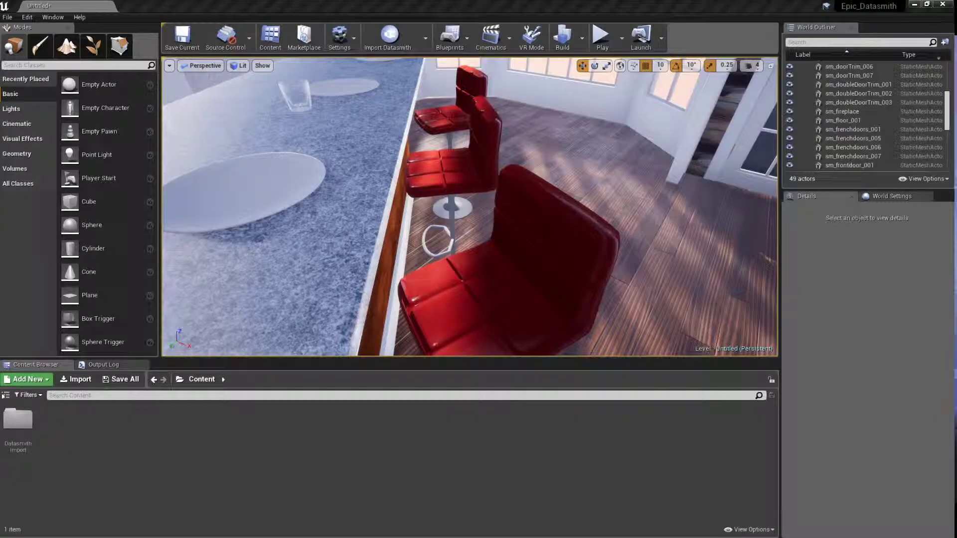
In the Unreal Editor, locate the first barstool's mesh in the content and check which mesh asset sm_barstool_002 uses
click(546, 167)
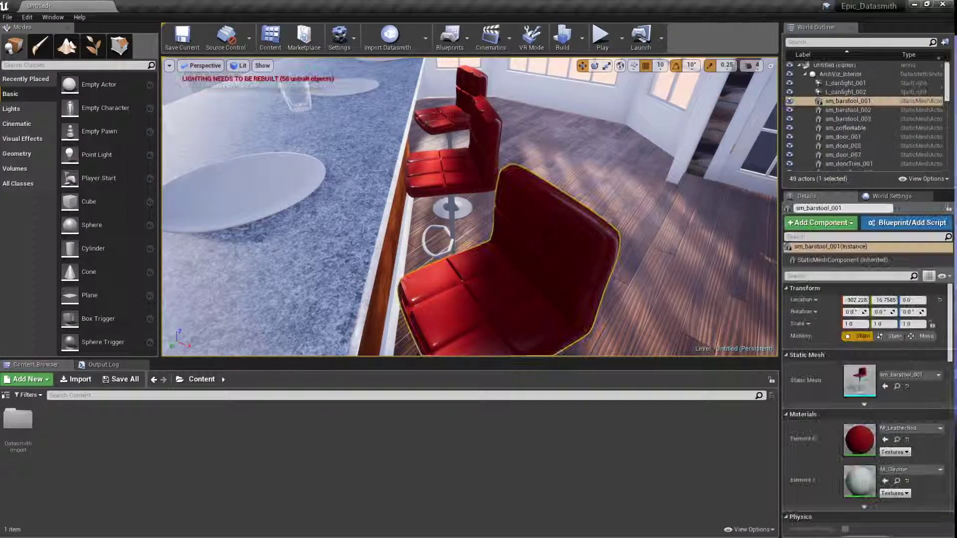
right_click(545, 164)
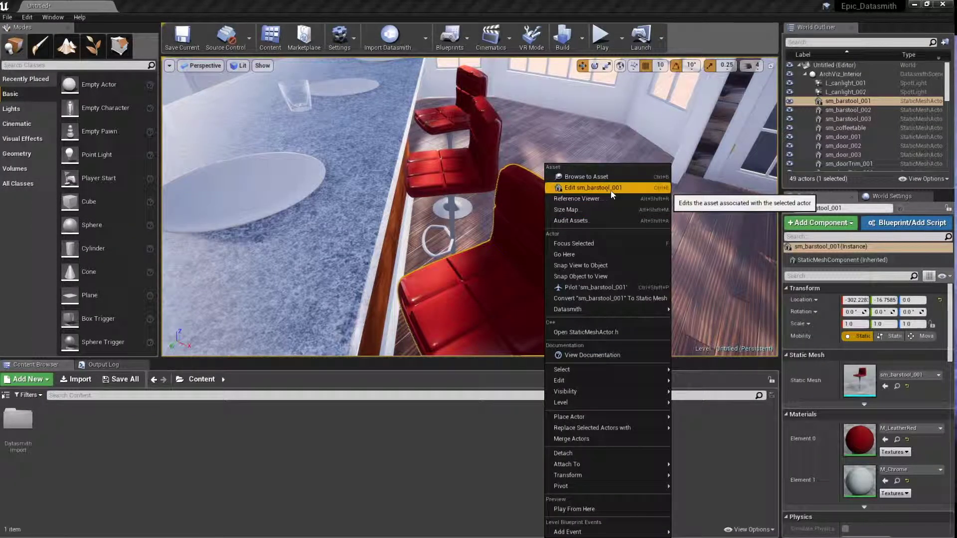
click(594, 178)
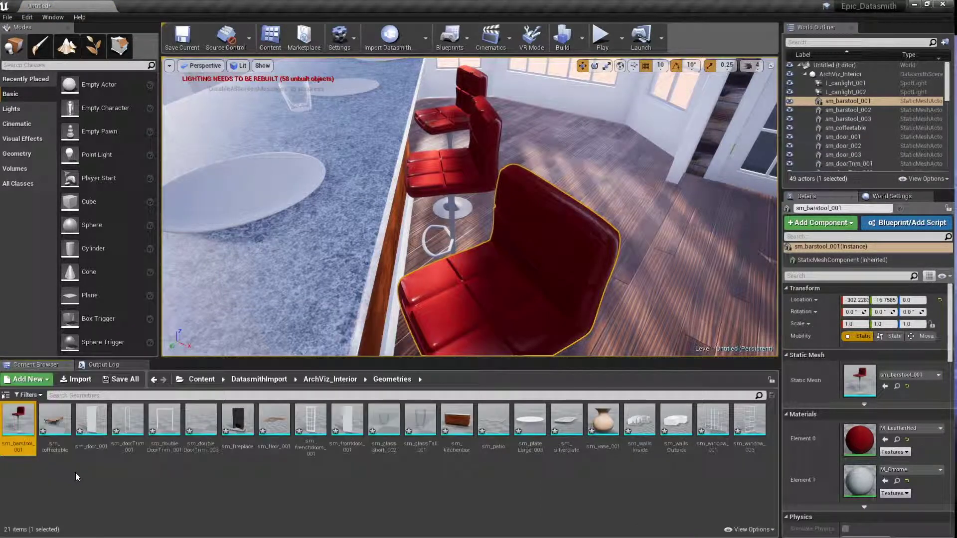
click(456, 125)
right_click(456, 125)
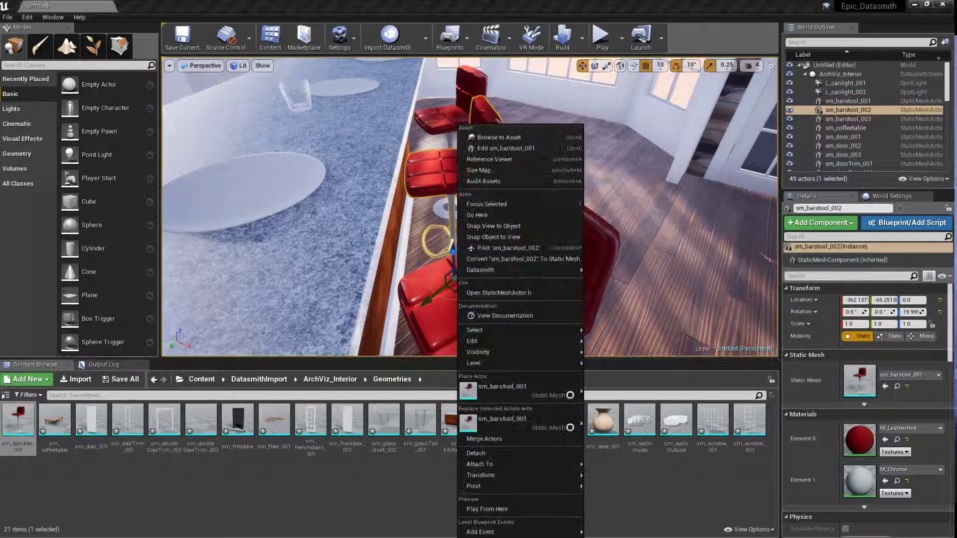
click(519, 149)
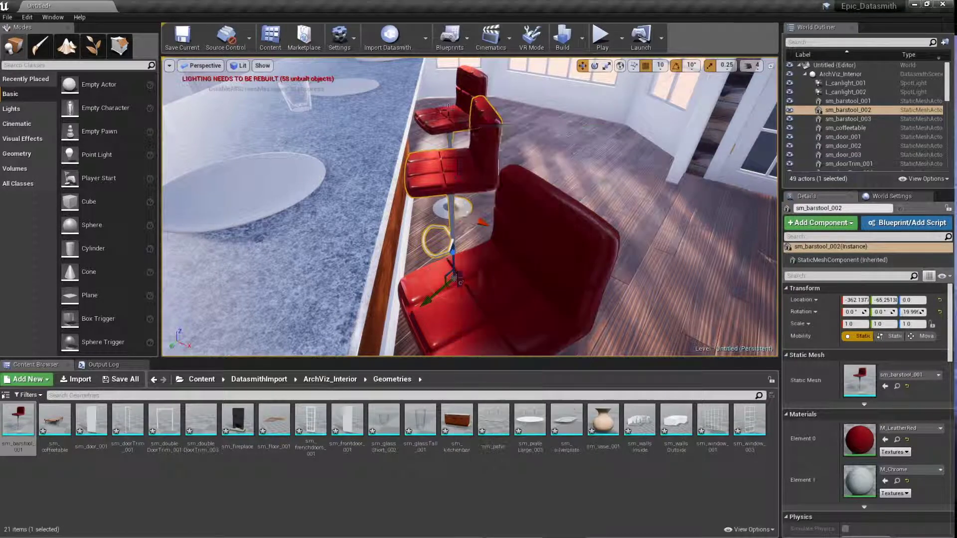
right_click(455, 111)
click(180, 512)
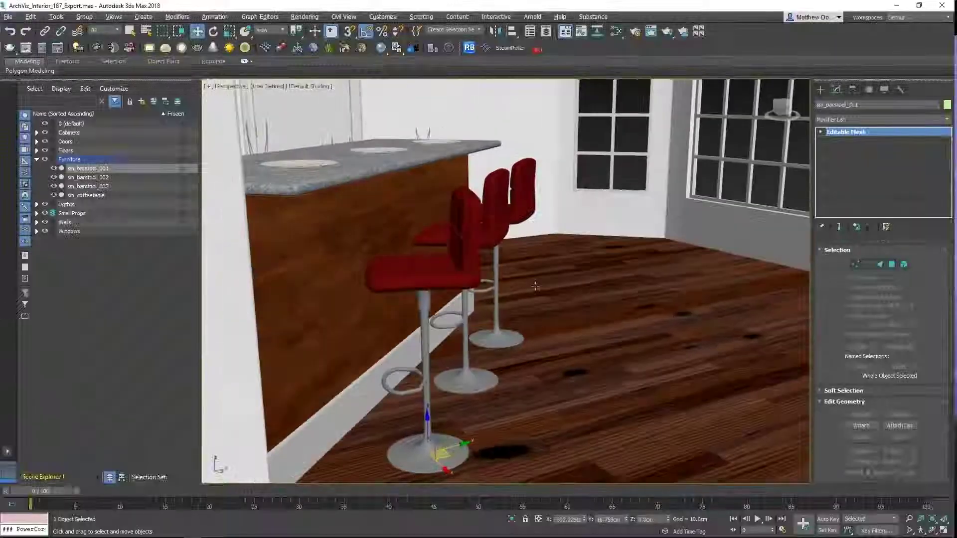
Compare the pivots of the short and tall glasses on the kitchen bar between 3ds Max and the Unreal Editor
alt+middle_drag(535, 286, 396, 283)
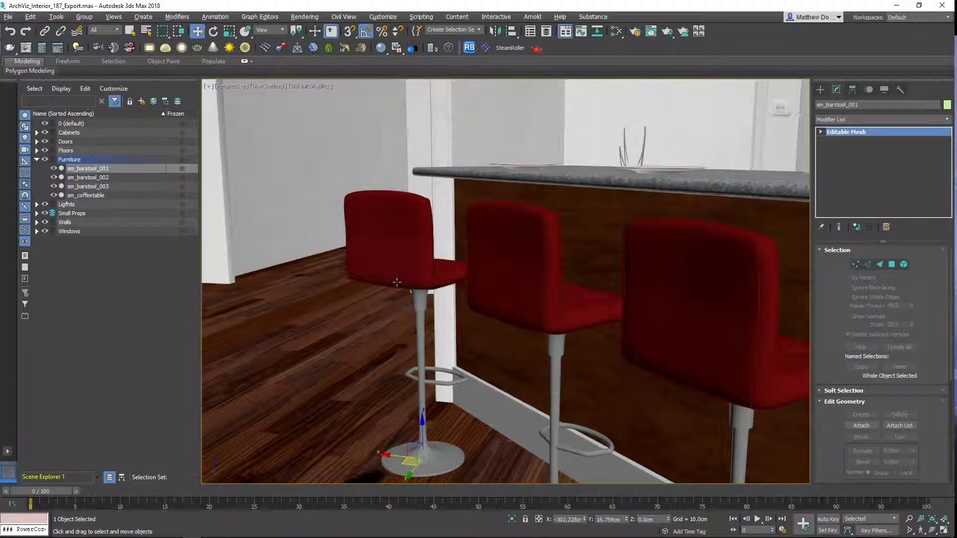
alt+middle_drag(467, 344, 485, 369)
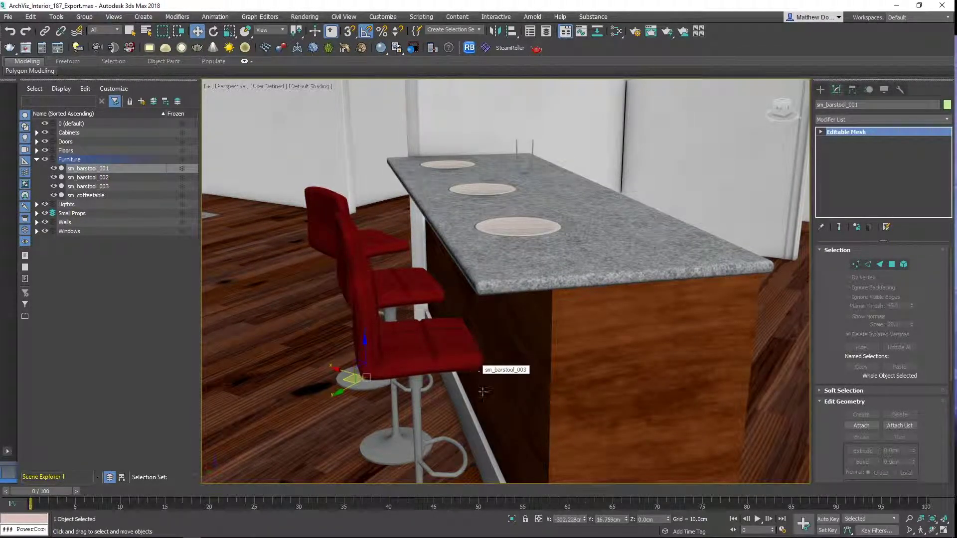
middle_drag(483, 392, 449, 331)
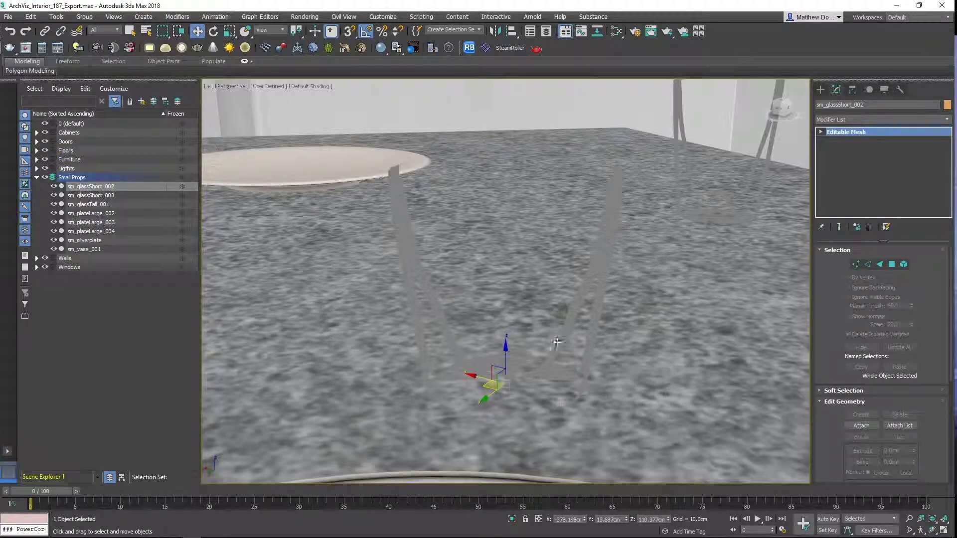
alt+middle_drag(553, 344, 525, 373)
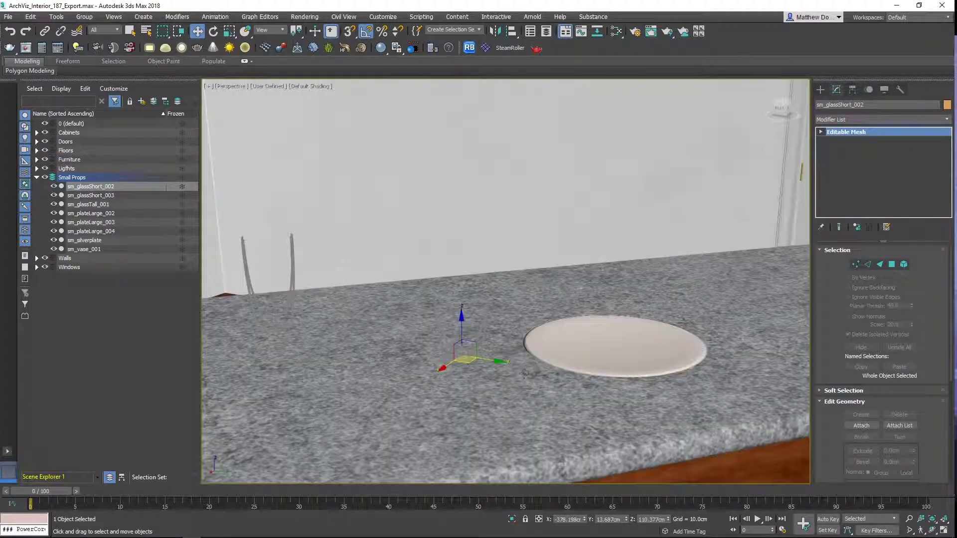
click(852, 90)
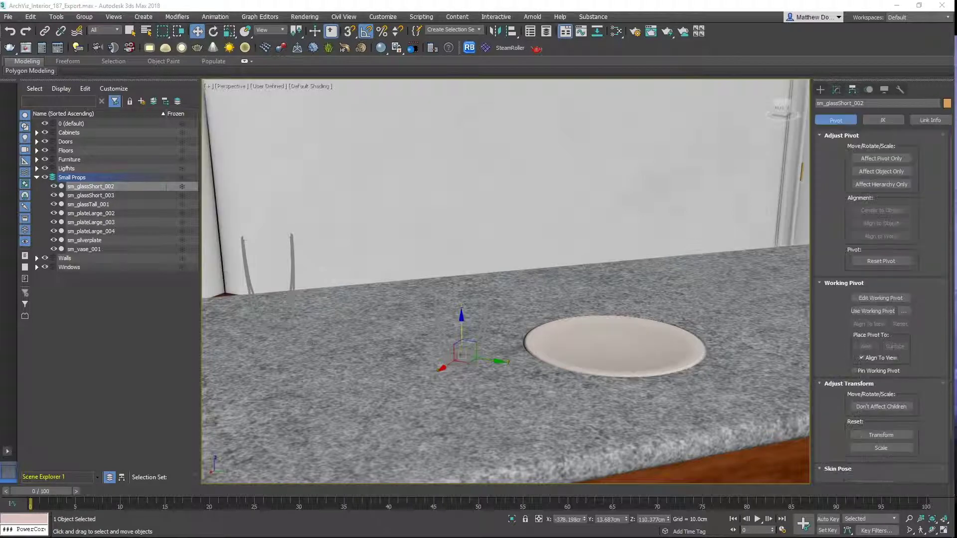
click(275, 286)
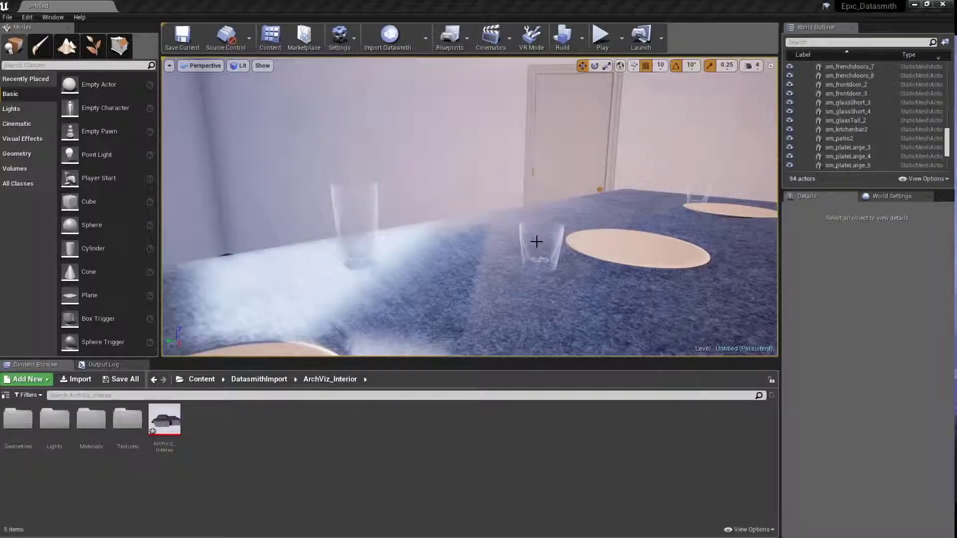
click(538, 243)
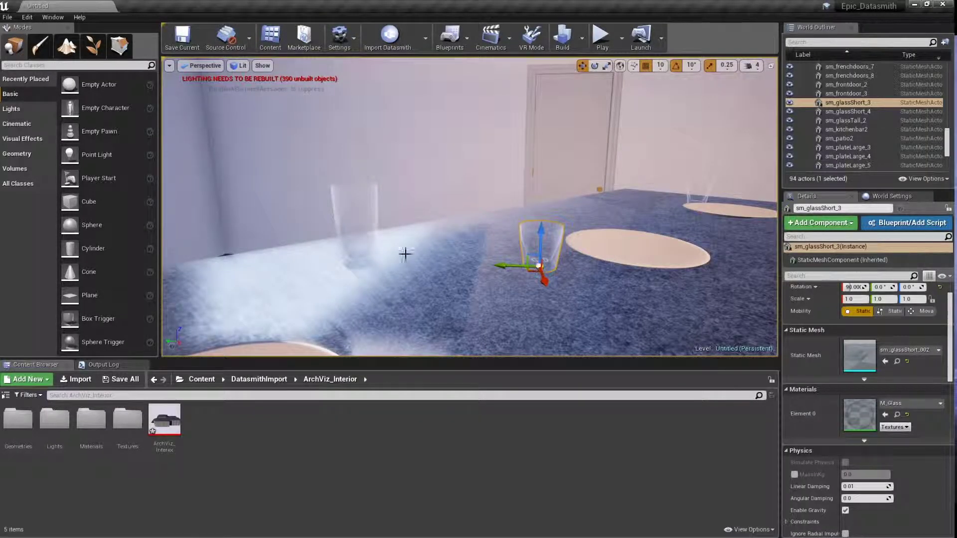
click(357, 200)
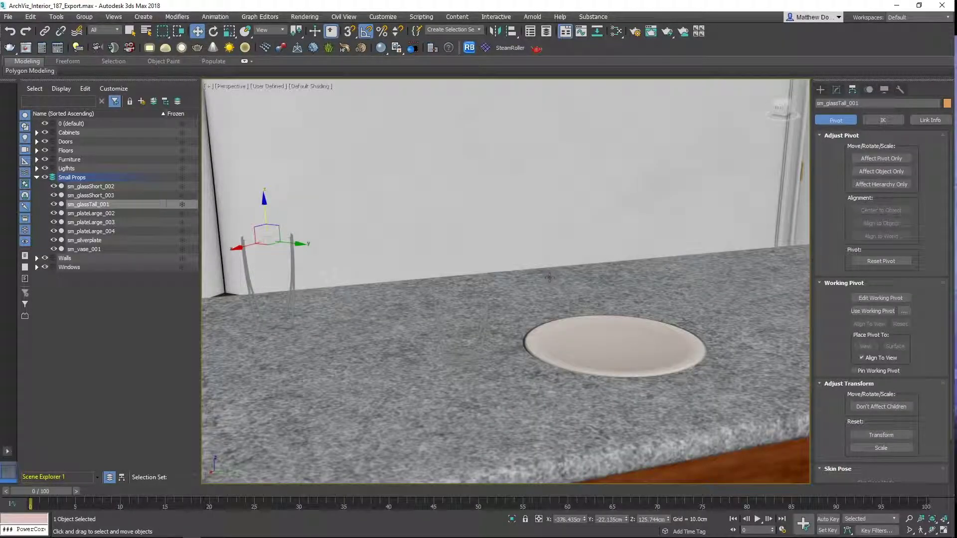
Switch from the glasses' perspective to the top view of the whole interior and turn on the grid
middle_drag(500, 315, 507, 348)
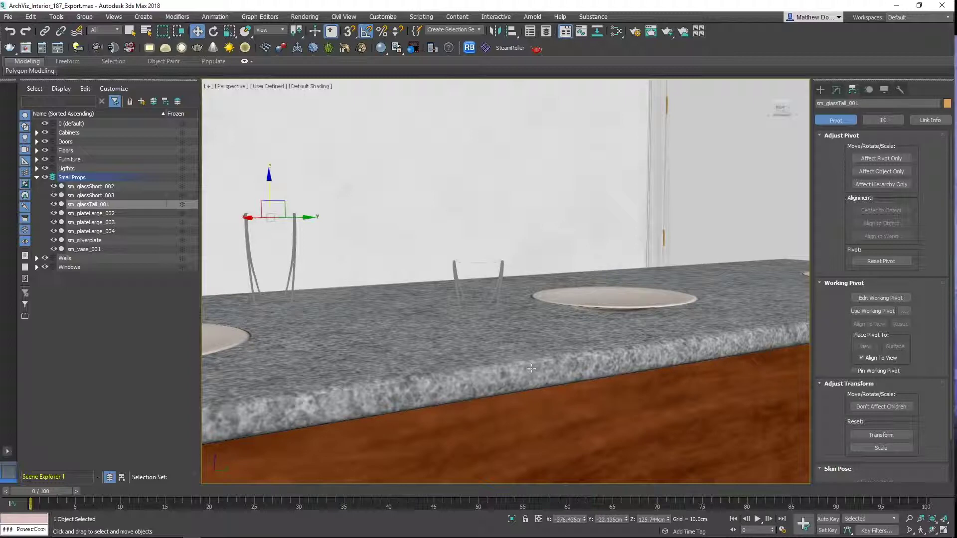
key(t)
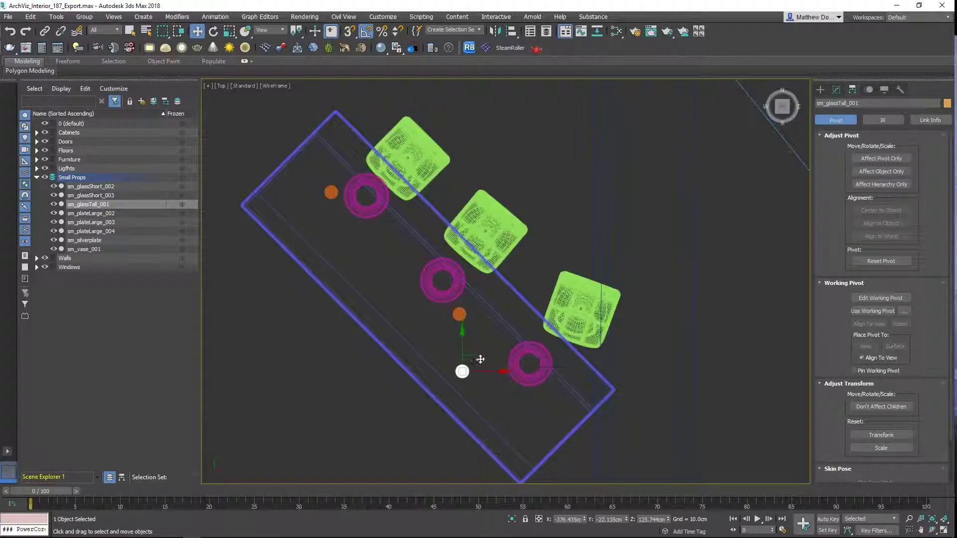
scroll(480, 359, down, 5)
middle_drag(560, 347, 435, 265)
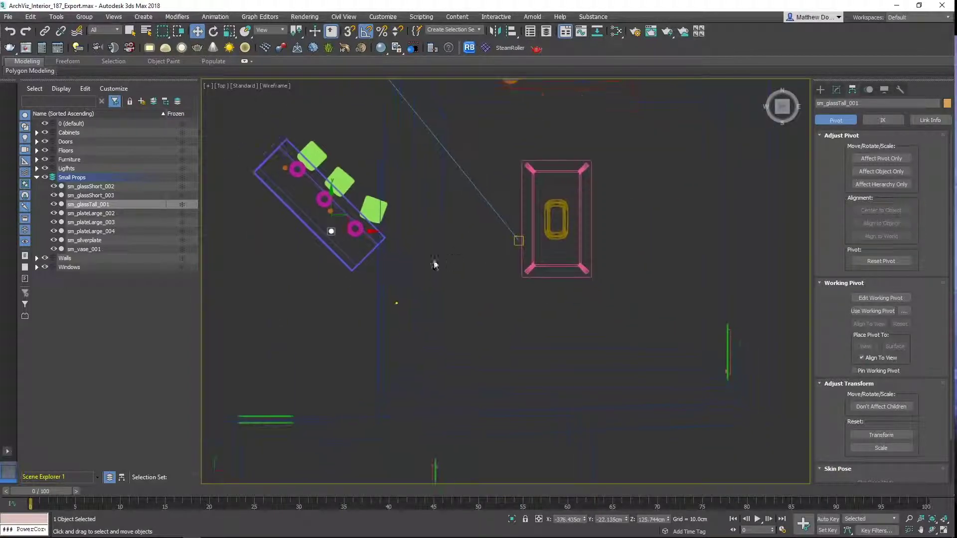
scroll(403, 314, down, 5)
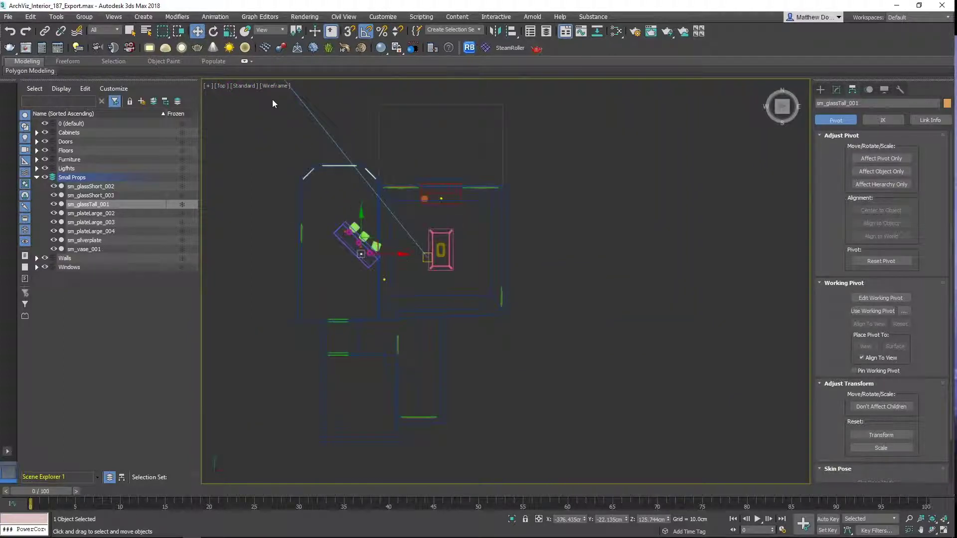
click(212, 86)
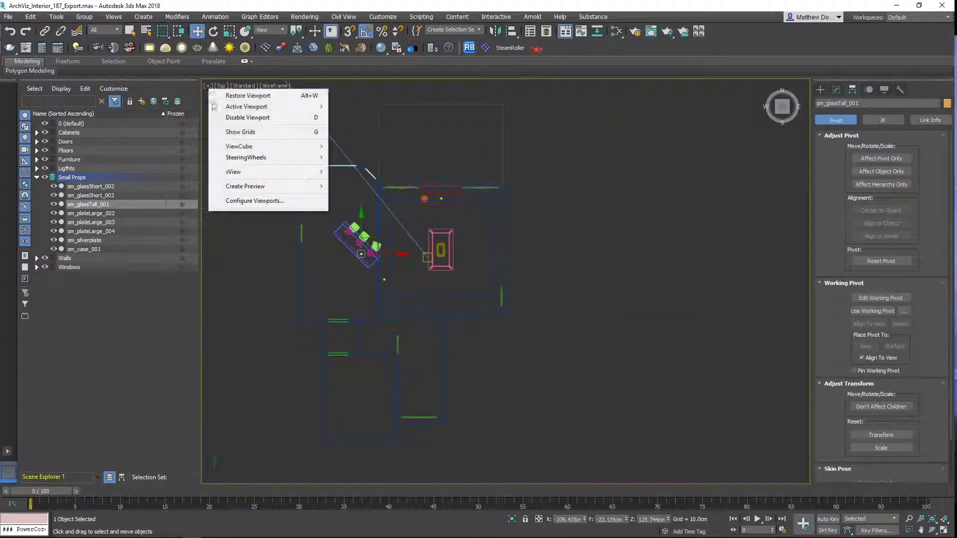
click(244, 132)
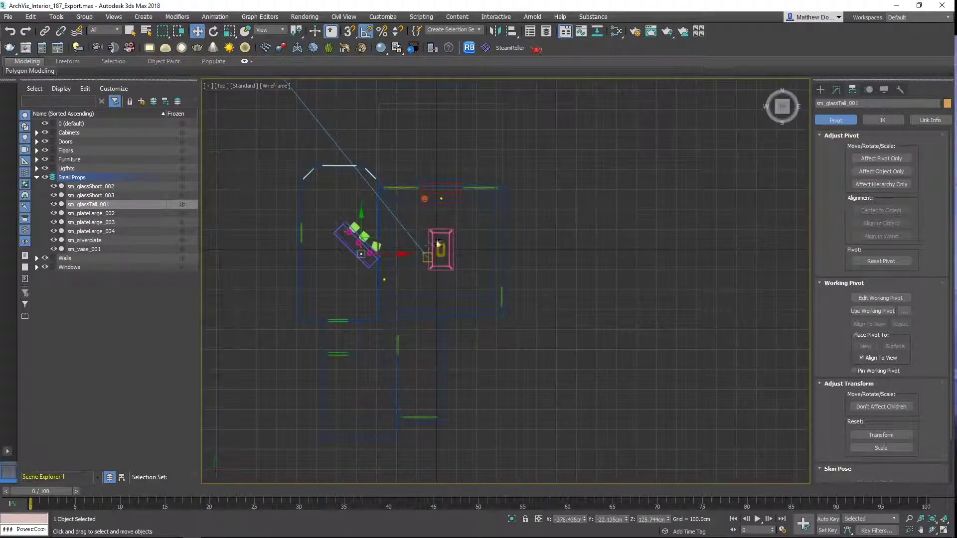
Check the scene's placement on the grid and select the VRaySun001 light outside the building to inspect its direction
scroll(427, 252, up, 8)
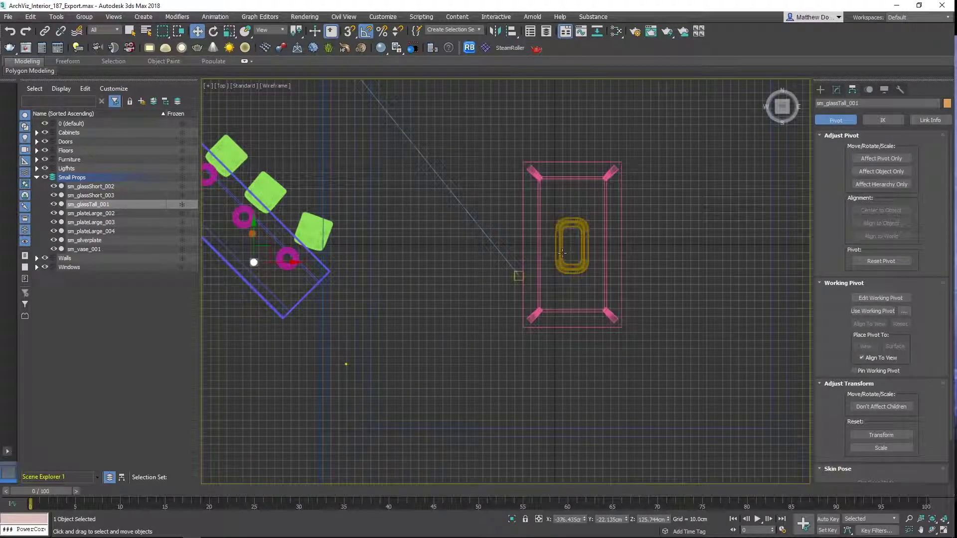
scroll(551, 250, down, 4)
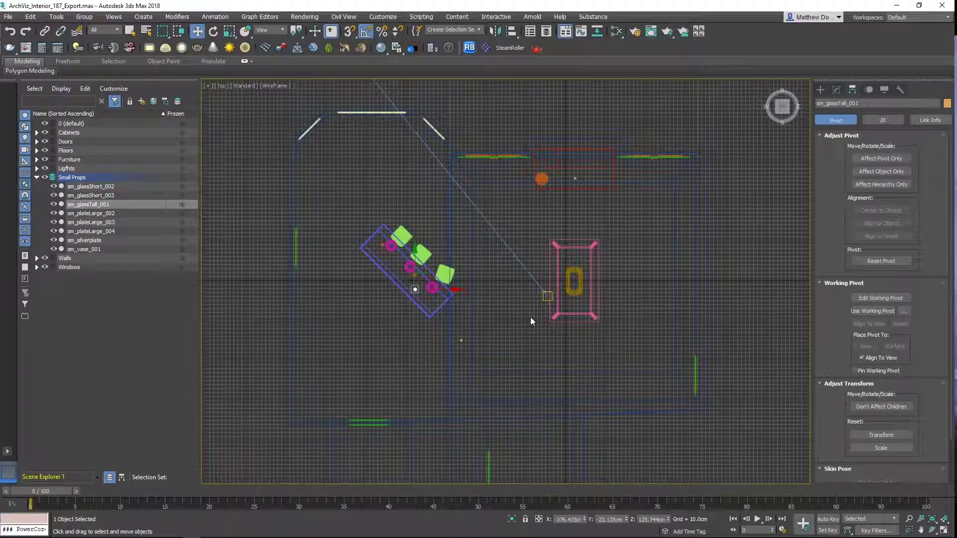
middle_drag(589, 309, 675, 502)
middle_drag(404, 267, 533, 392)
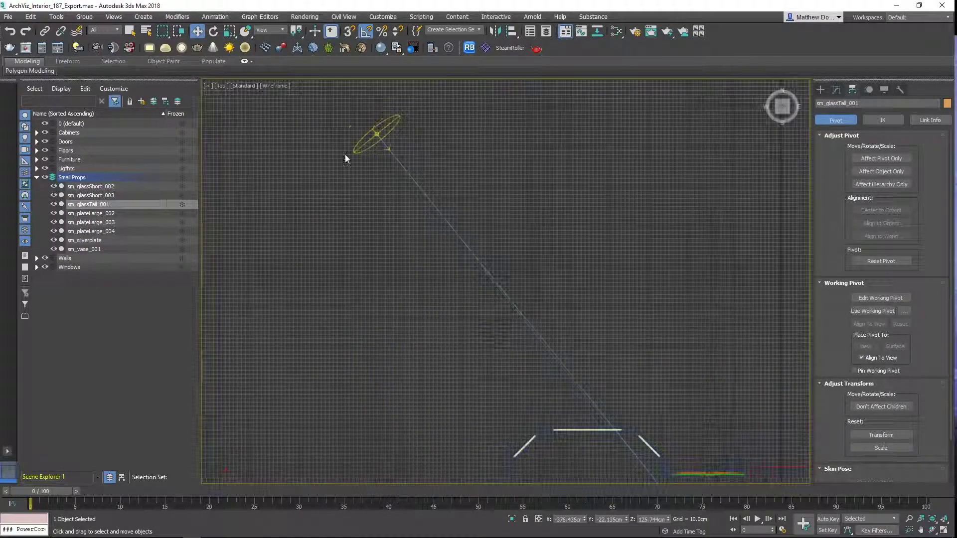
click(378, 136)
middle_drag(483, 327, 392, 244)
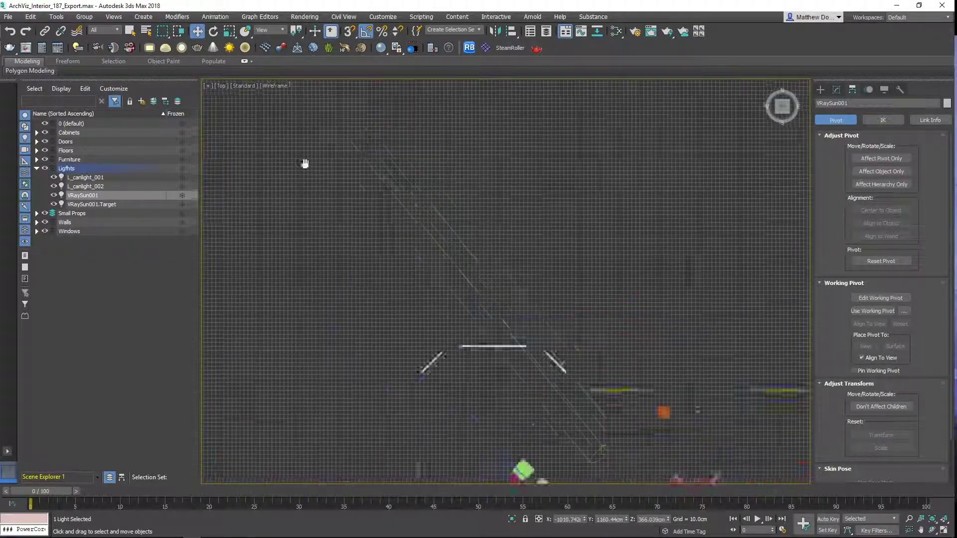
Select the can light L_canlight_002 above the fireplace and review its photometric distribution, color temperature and intensity settings
middle_drag(616, 428, 510, 329)
scroll(669, 421, up, 3)
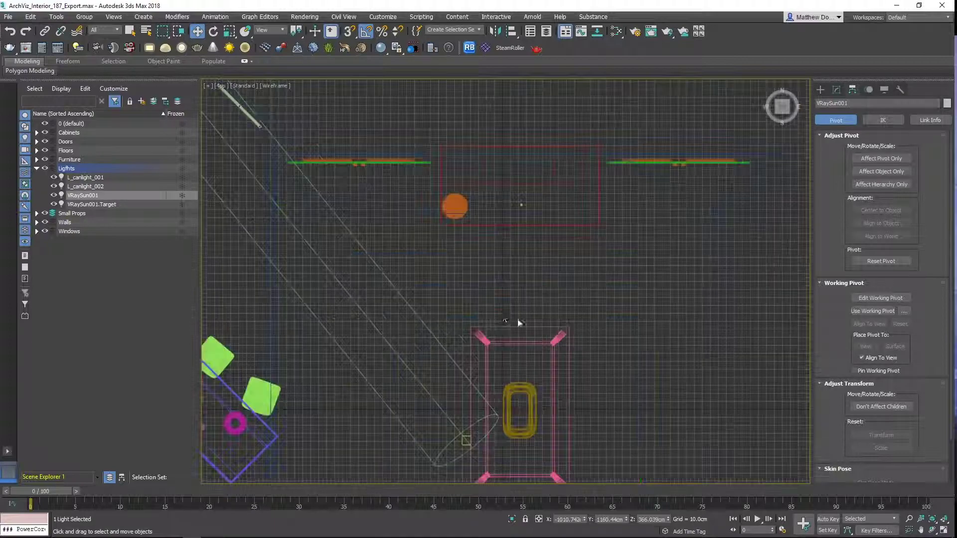
click(519, 206)
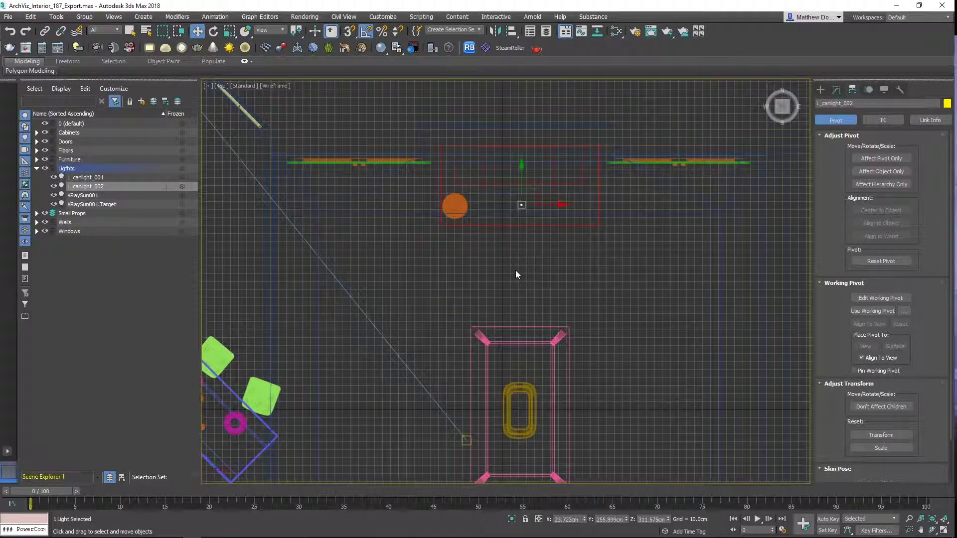
click(837, 90)
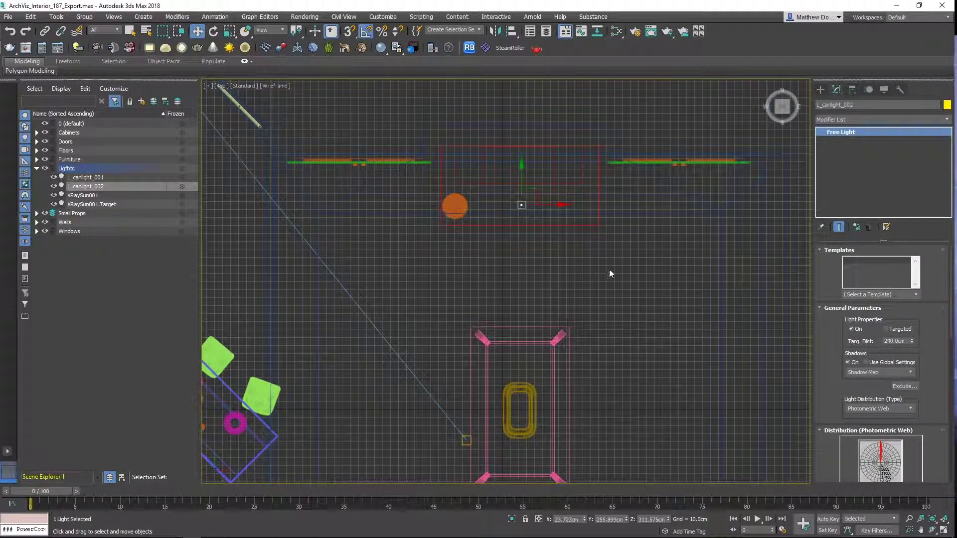
middle_drag(521, 321, 516, 302)
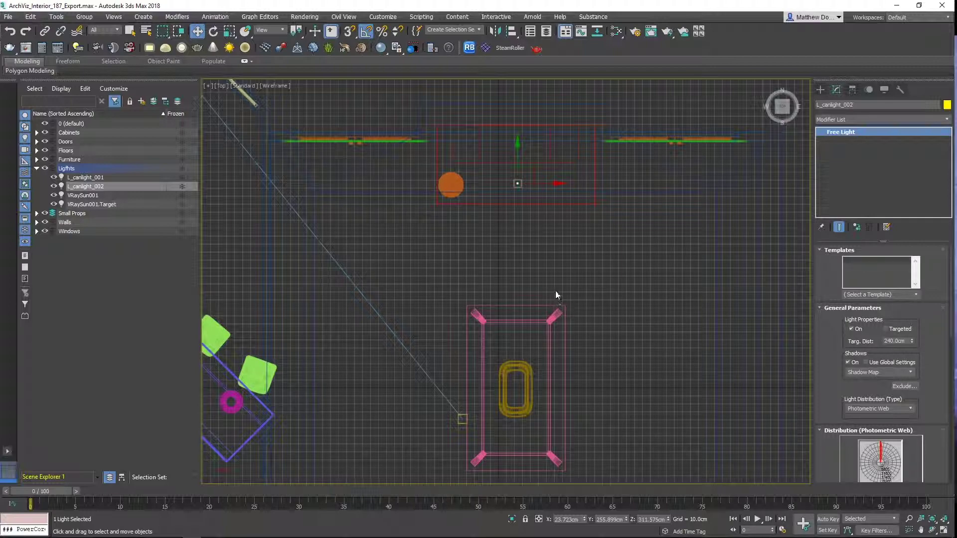
middle_drag(505, 265, 595, 330)
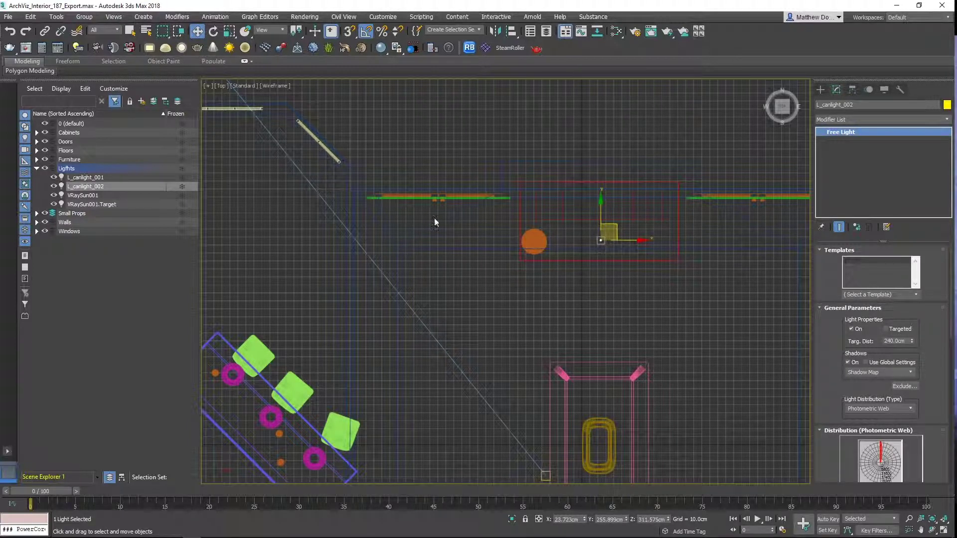
middle_drag(435, 223, 405, 235)
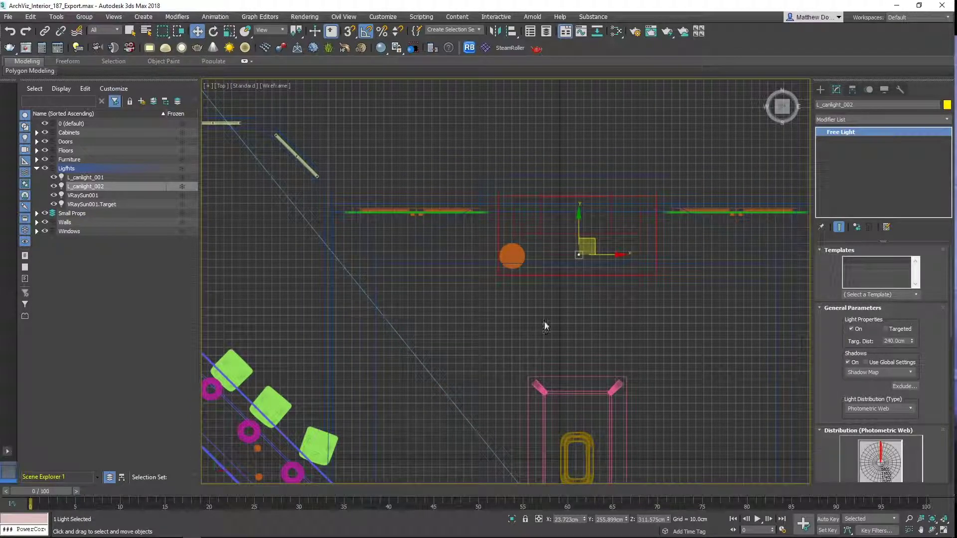
drag(829, 375, 822, 174)
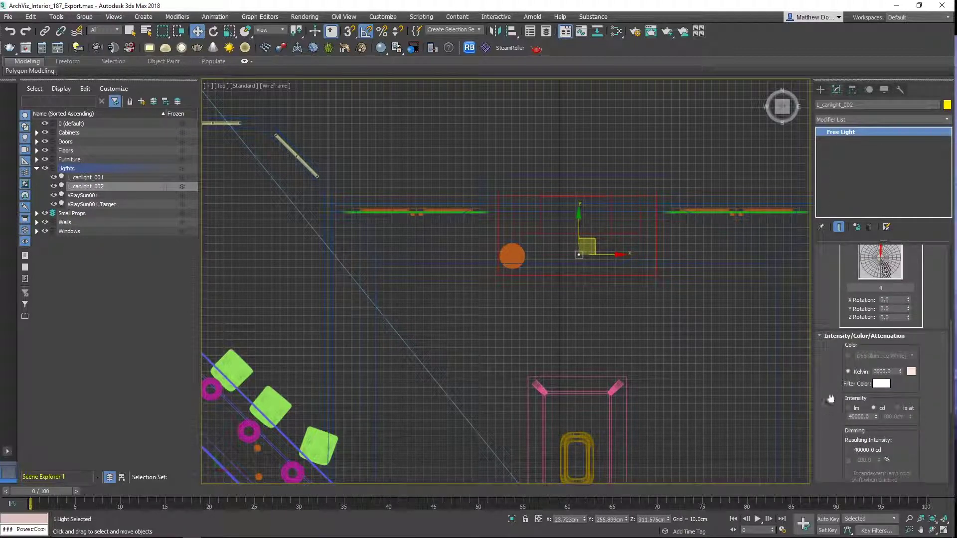
scroll(826, 408, down, 2)
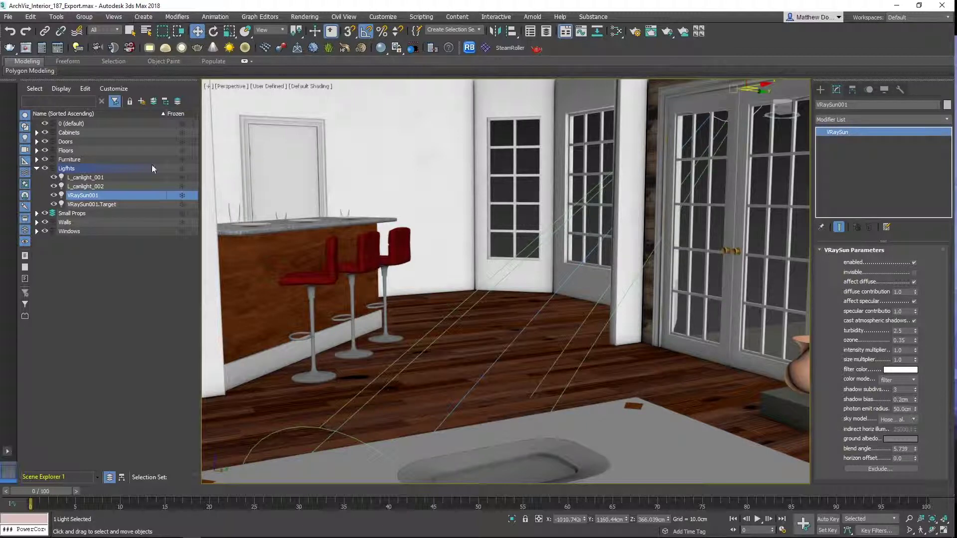
Set up an Unreal Datasmith (*.UDATASMITH) export of the scene that replaces the existing ArchViz_Interior.udatasmith in the export folder
click(14, 19)
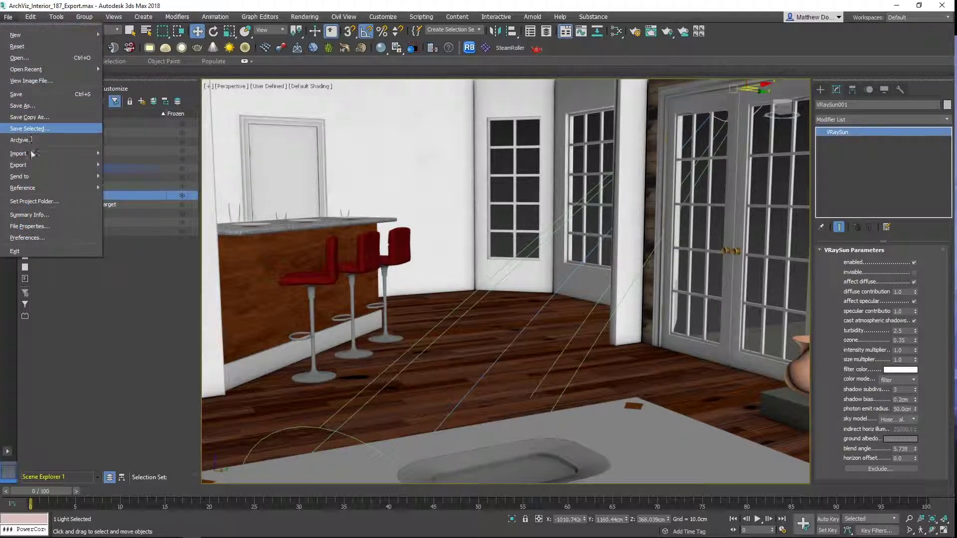
mouse_move(34, 166)
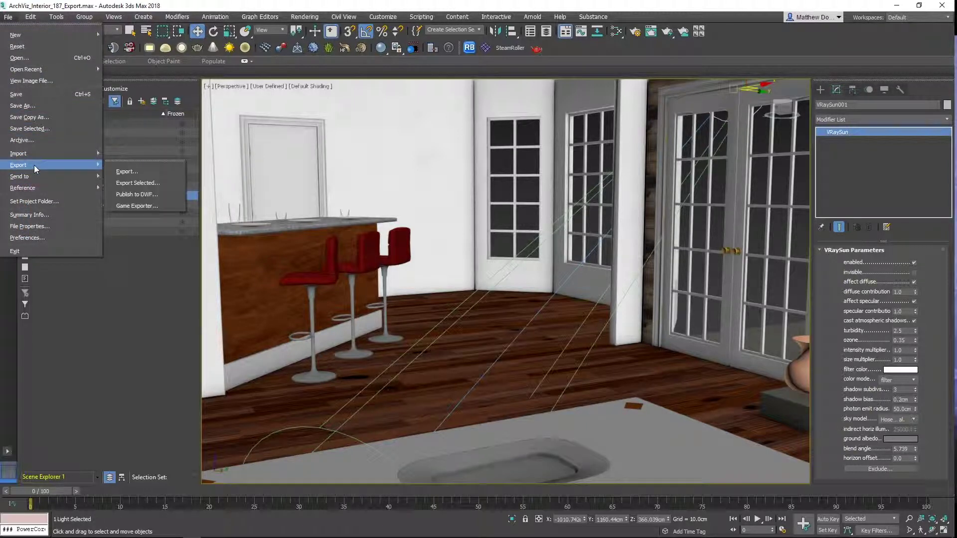
click(141, 172)
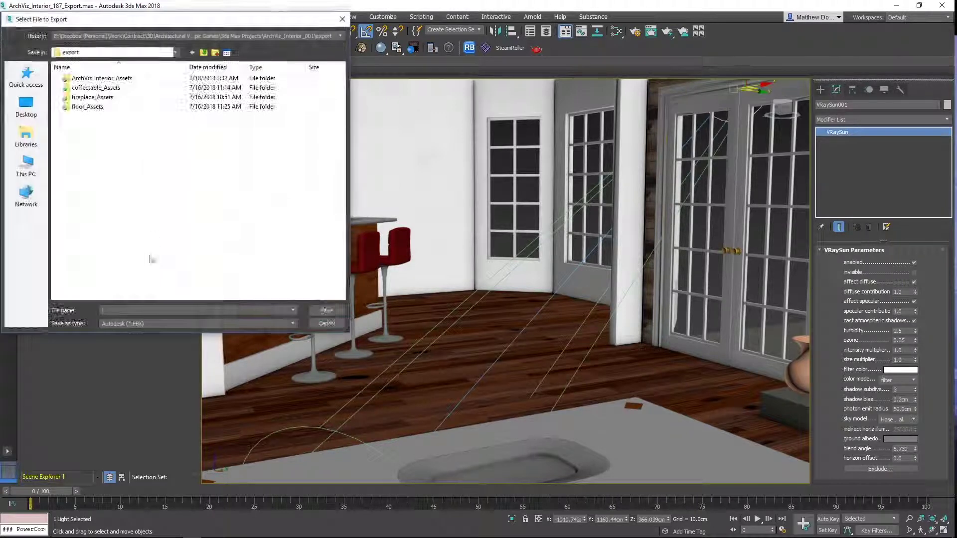
click(143, 327)
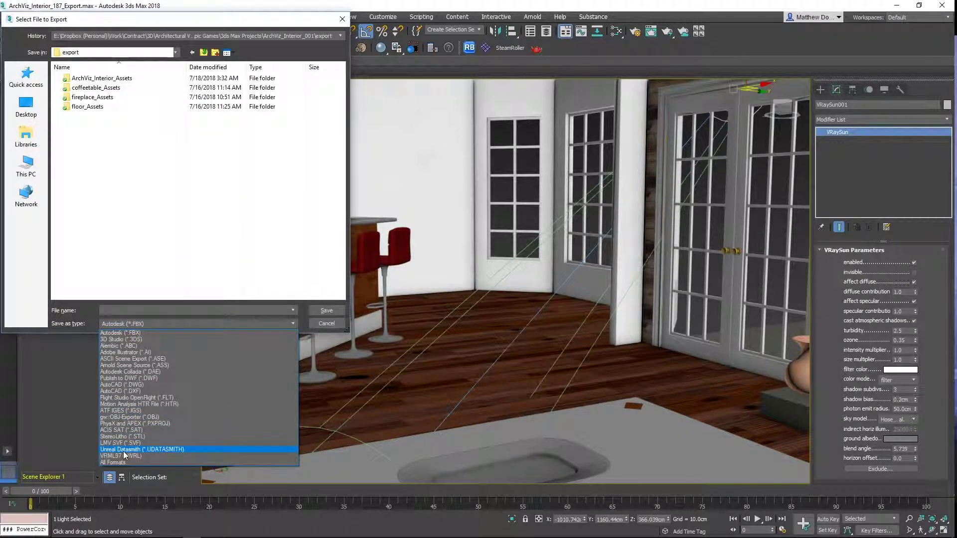
click(122, 452)
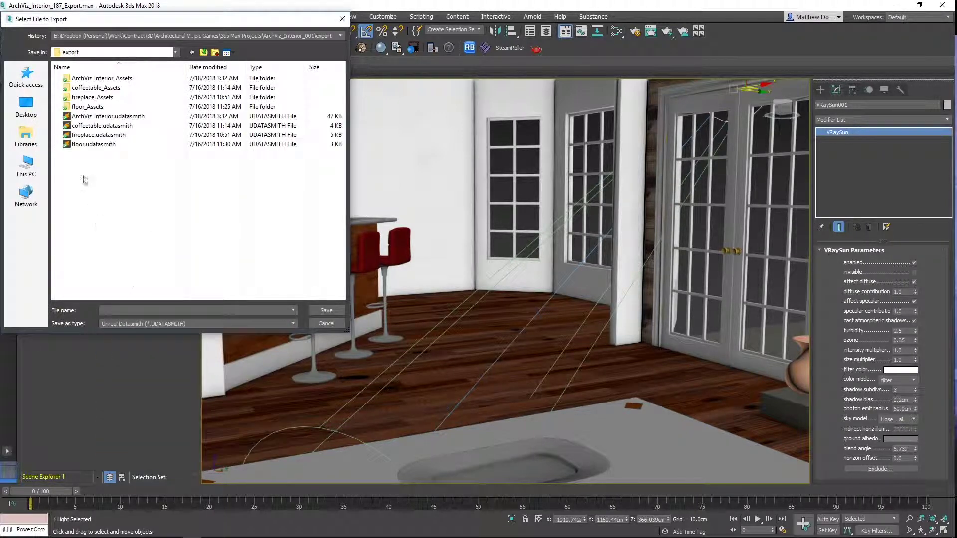
click(115, 116)
click(322, 311)
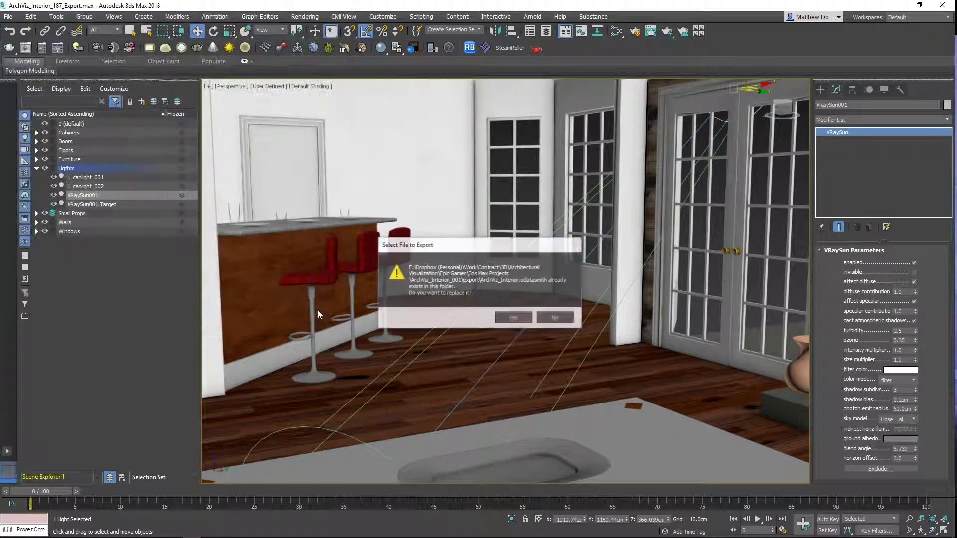
click(514, 316)
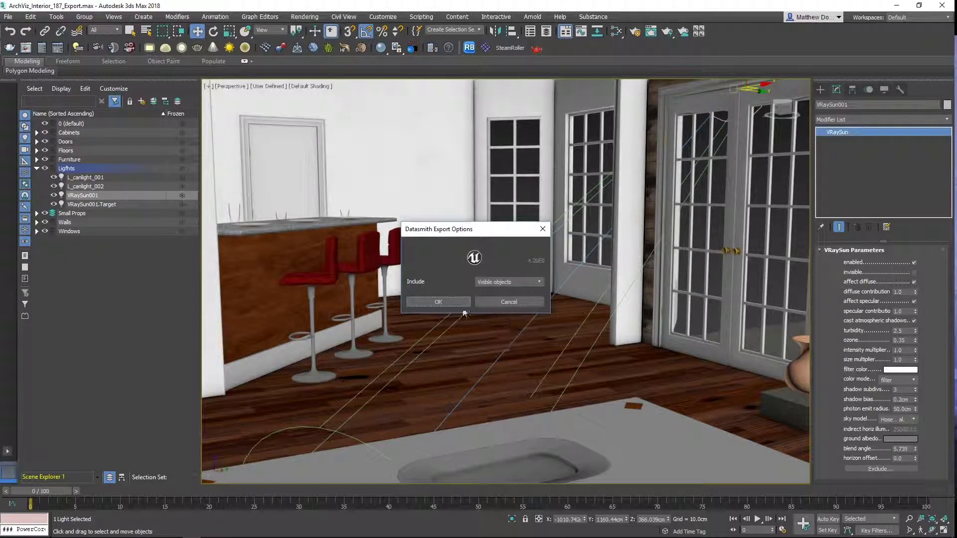
Run the Datasmith export with visible objects included and dismiss the output warnings
click(439, 302)
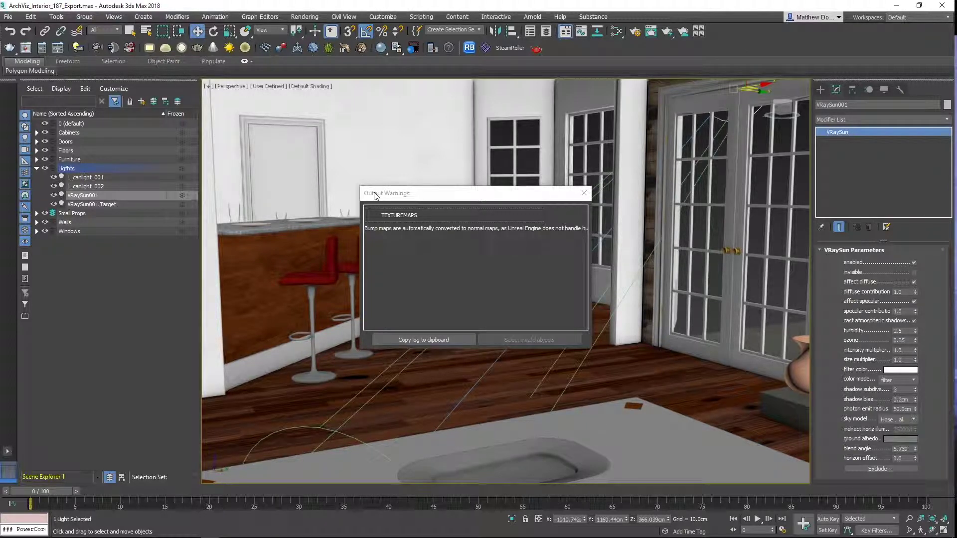
click(374, 195)
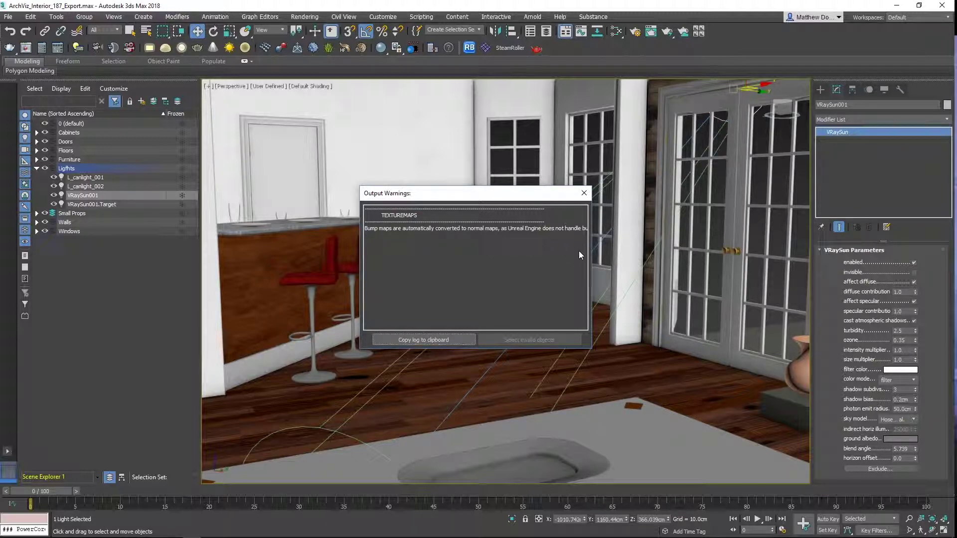
click(584, 193)
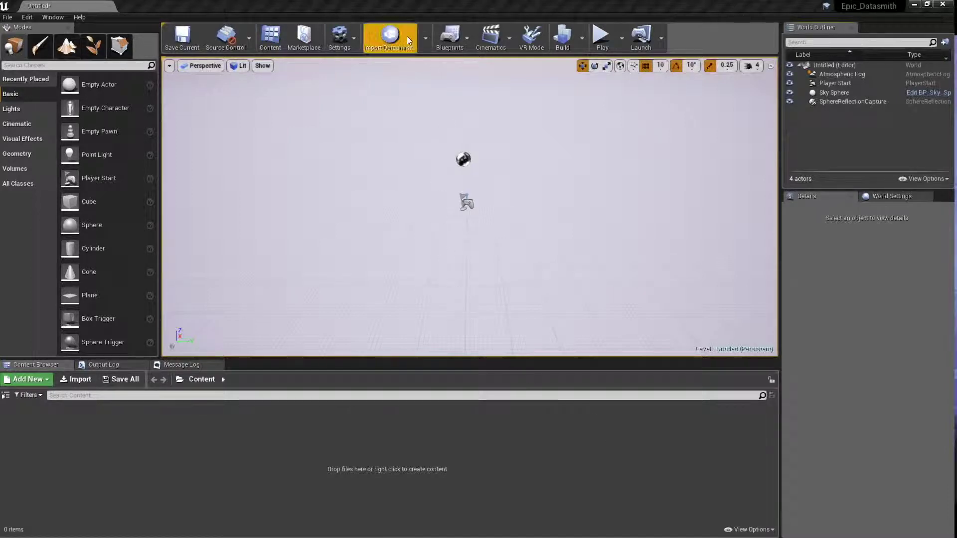
In the Unreal Editor, choose ArchViz_Interior.udatasmith for Datasmith import and create a DatasmithImport folder under Content for it
click(394, 36)
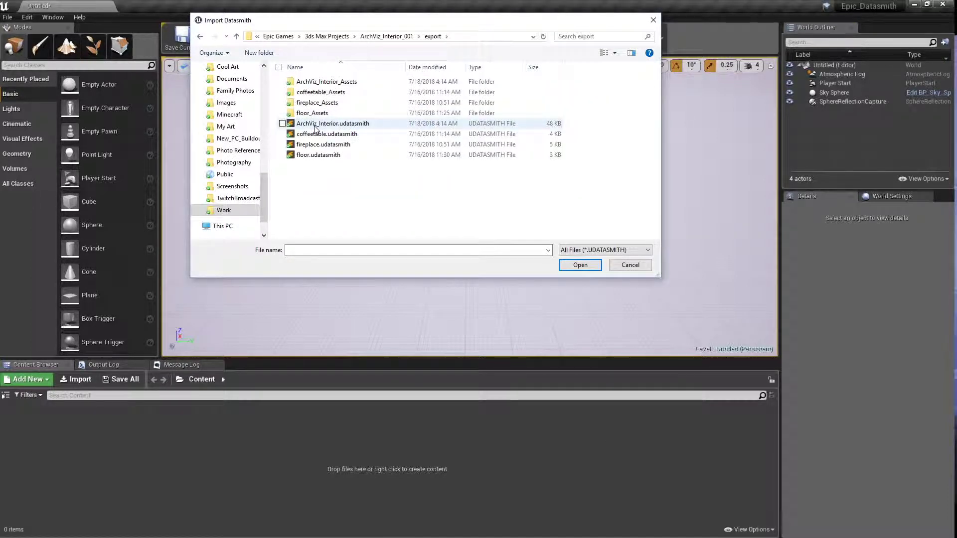
double_click(314, 127)
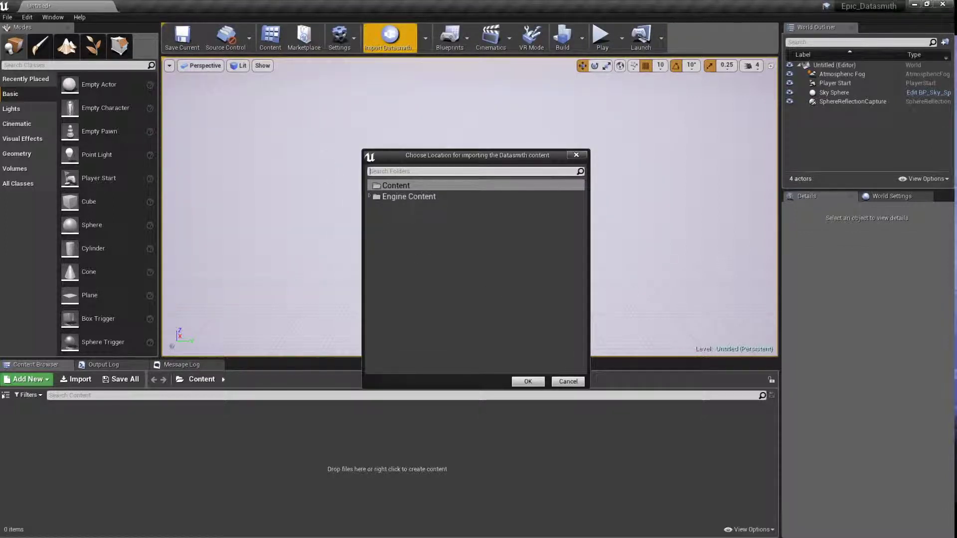
click(391, 186)
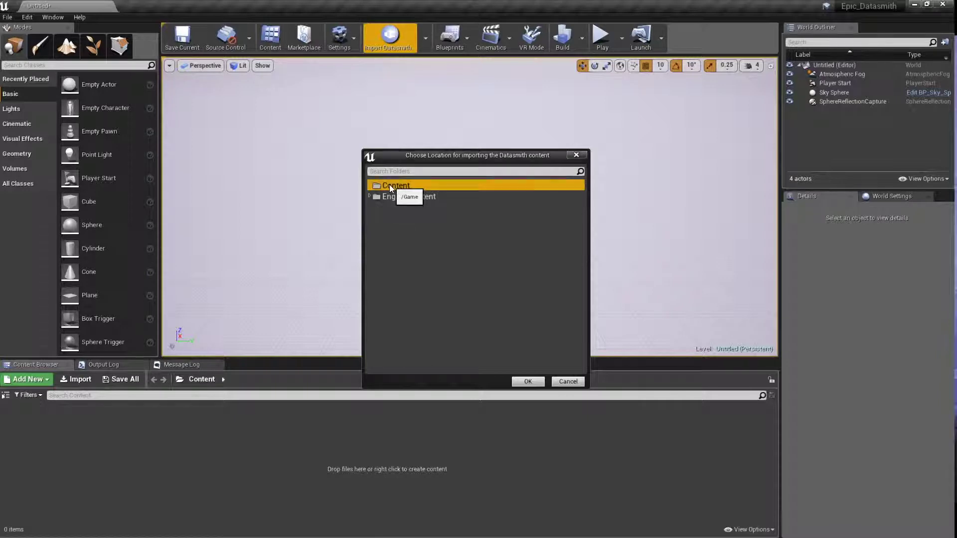
right_click(390, 186)
click(423, 189)
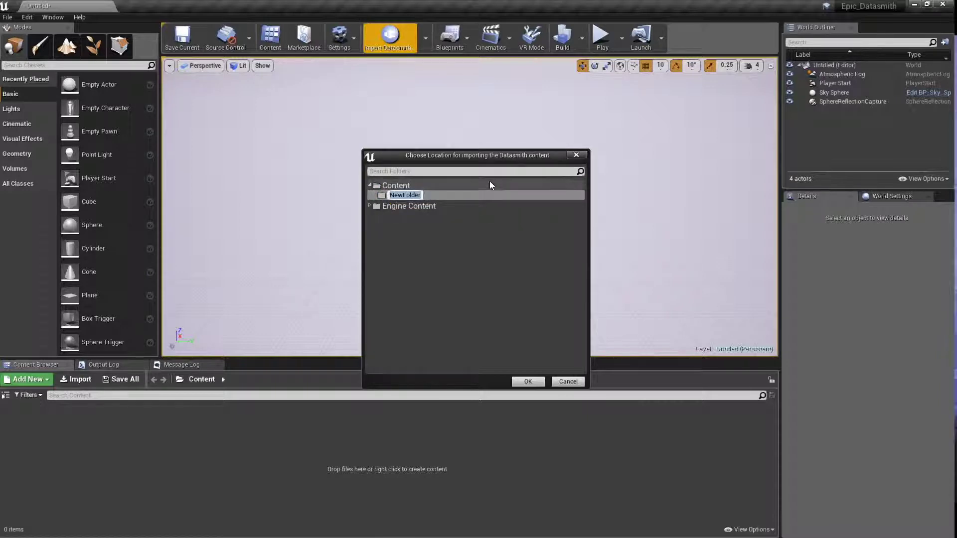
text(DatasmithImport)
key(Return)
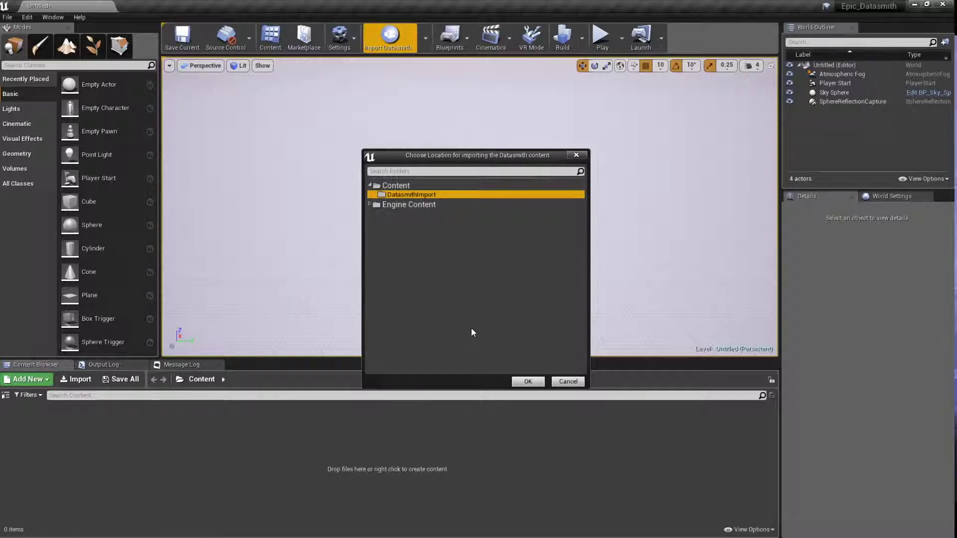
Import ArchViz_Interior.udatasmith into the DatasmithImport folder with geometry, materials and textures, lights and cameras included, using 512 for minimum and maximum lightmap resolution
click(520, 382)
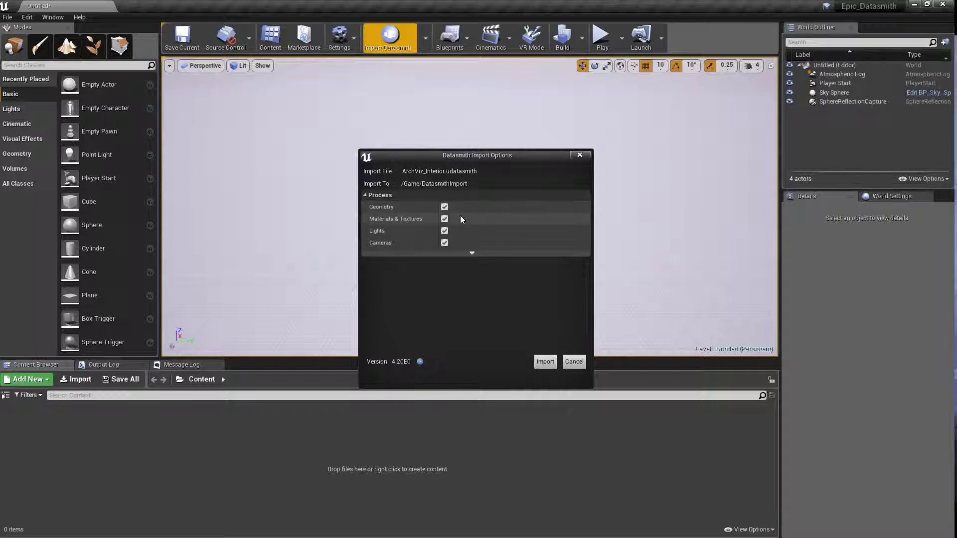
click(472, 253)
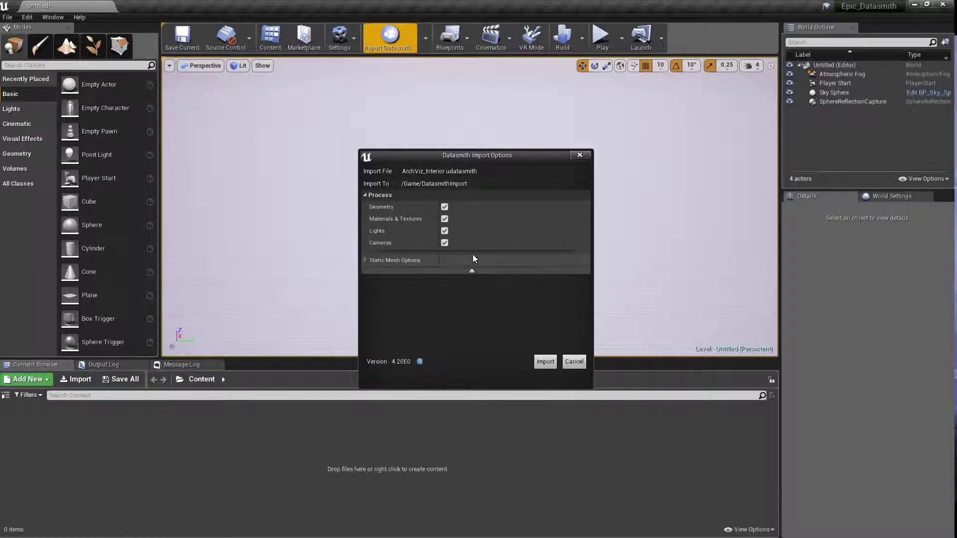
click(366, 261)
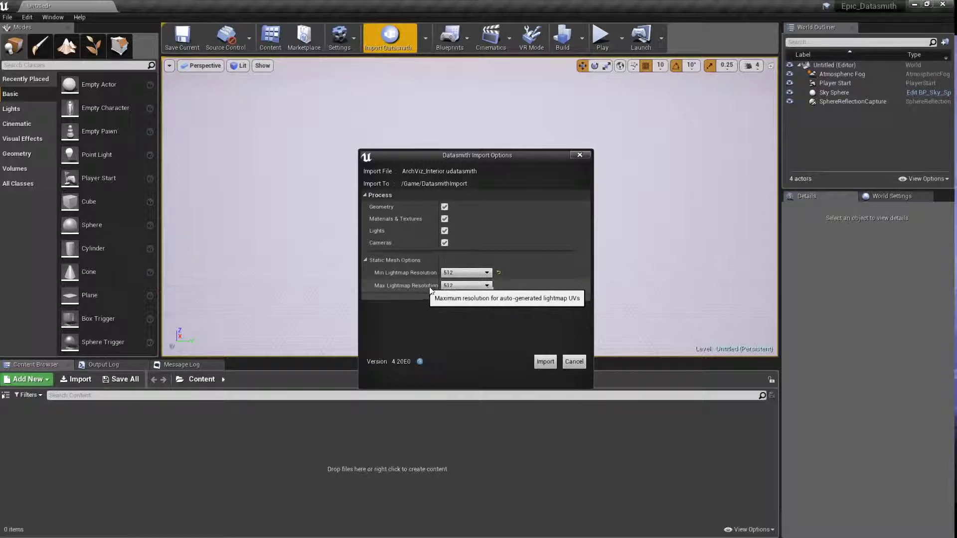
click(472, 288)
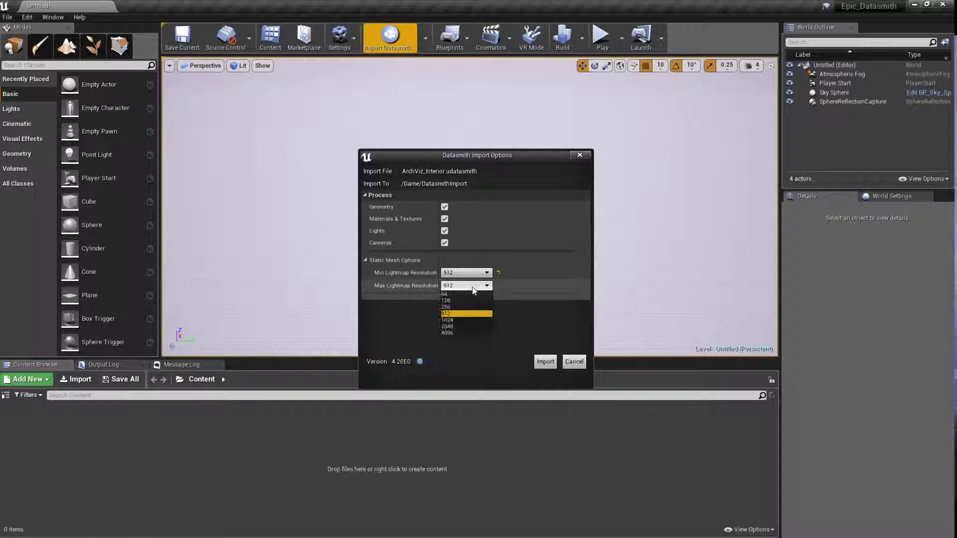
click(453, 314)
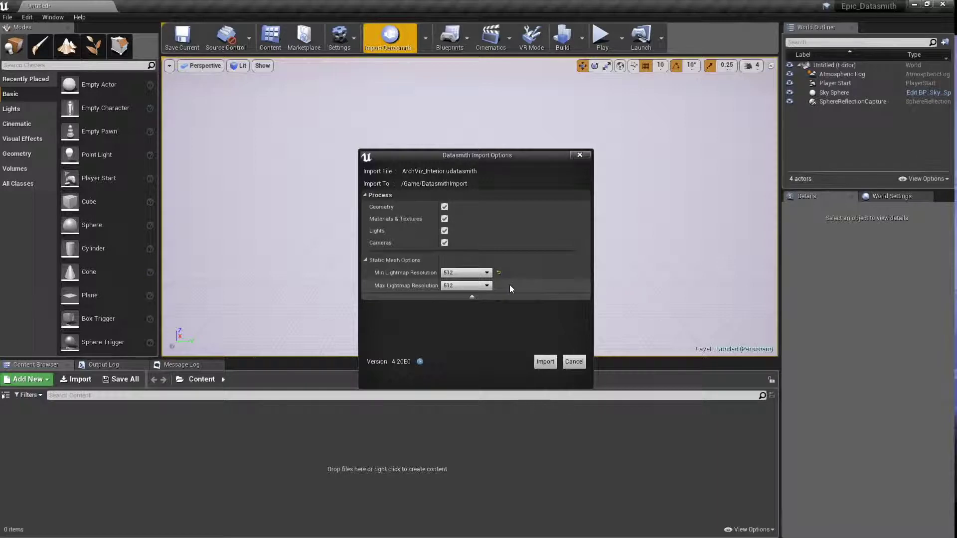
click(487, 273)
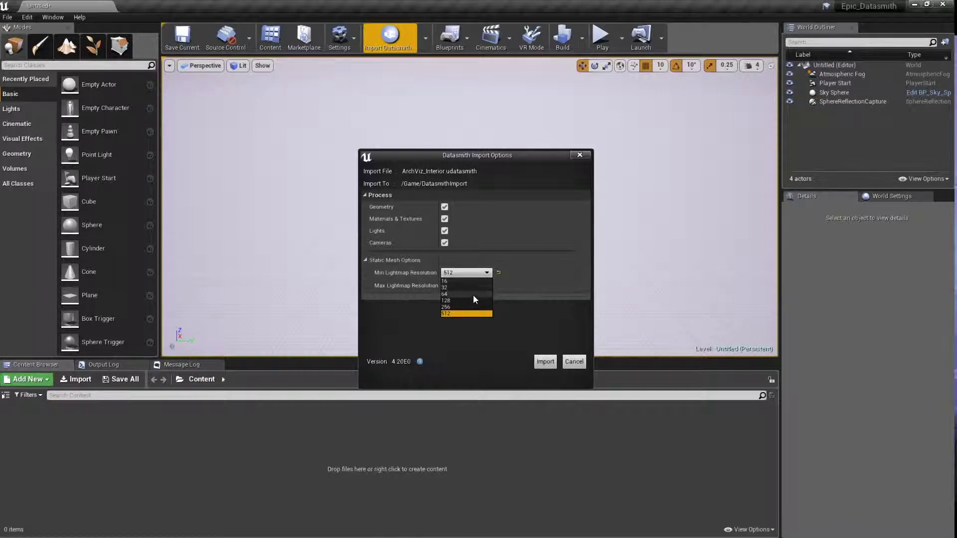
click(487, 272)
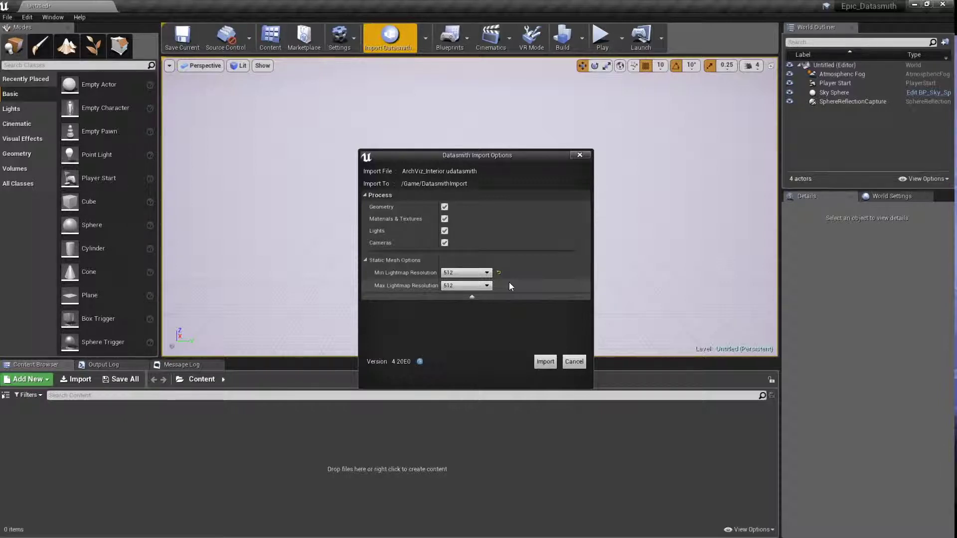
click(543, 362)
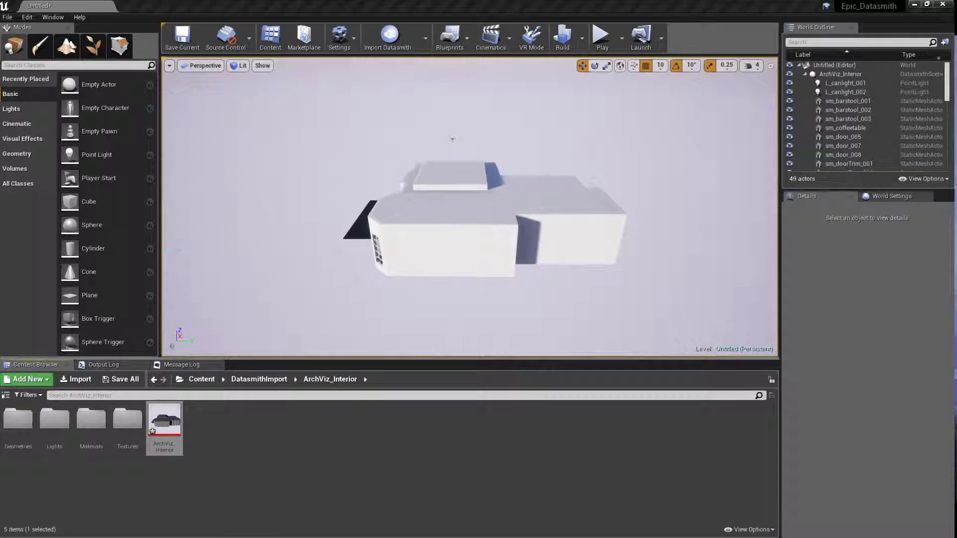
Place a second copy of the ArchViz_Interior Datasmith scene beside the imported house, at about X 410, Y -2070, Z 50
mouse_move(470, 207)
right_down()
mouse_move(588, 202)
mouse_move(534, 201)
mouse_move(528, 214)
mouse_move(491, 195)
mouse_move(483, 219)
mouse_move(468, 200)
right_up()
key(w)
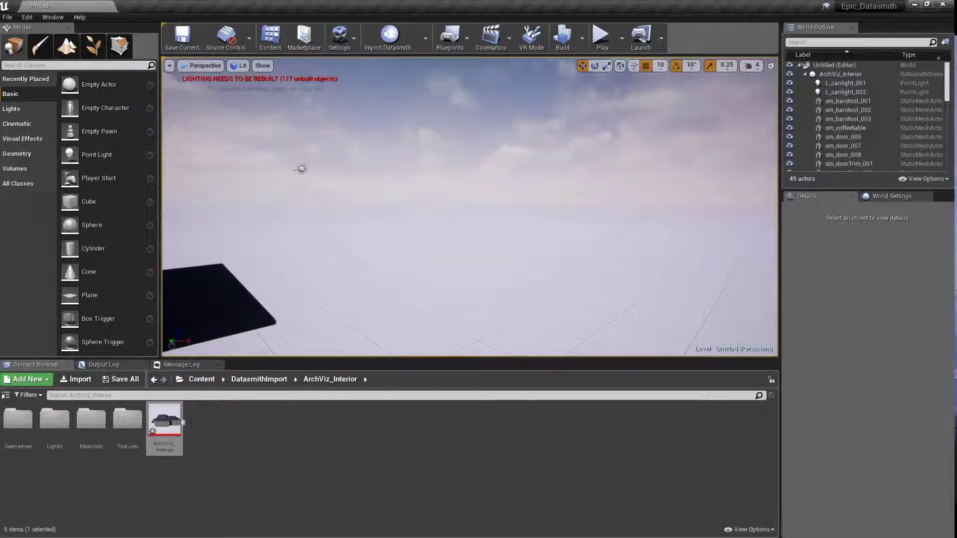
drag(165, 421, 573, 264)
scroll(504, 257, down, 10)
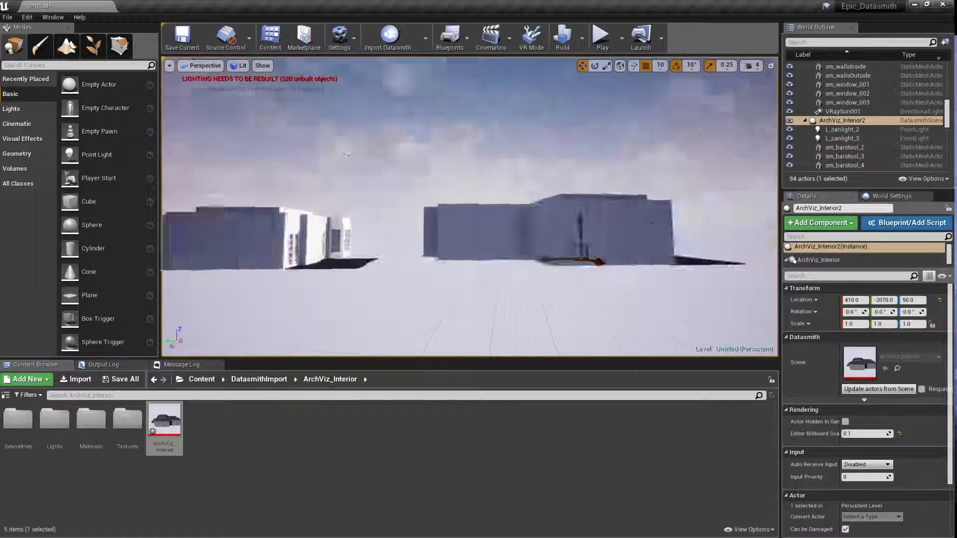
Inspect the two houses from outside and go into the living room to examine its fireplace lighting, bar stools and materials
right_drag(573, 264, 508, 295)
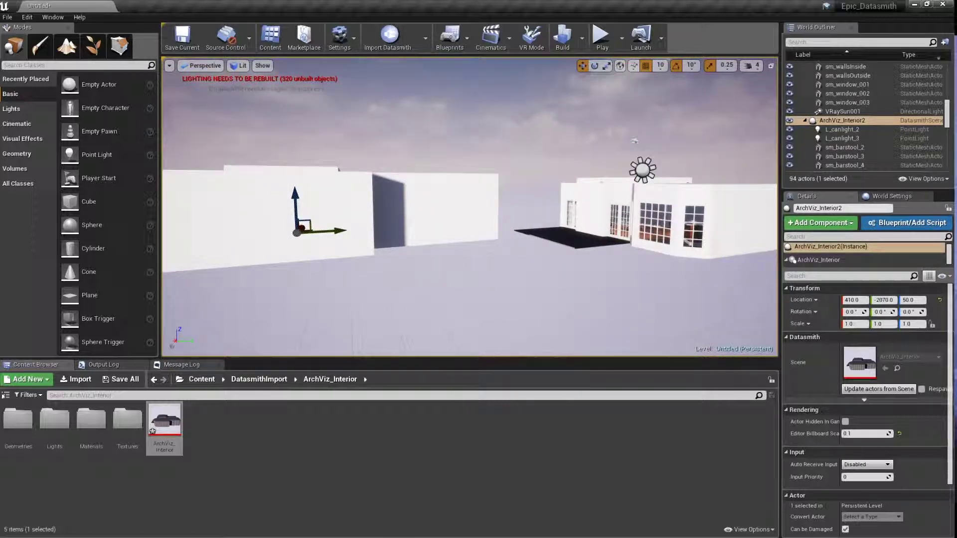
click(472, 317)
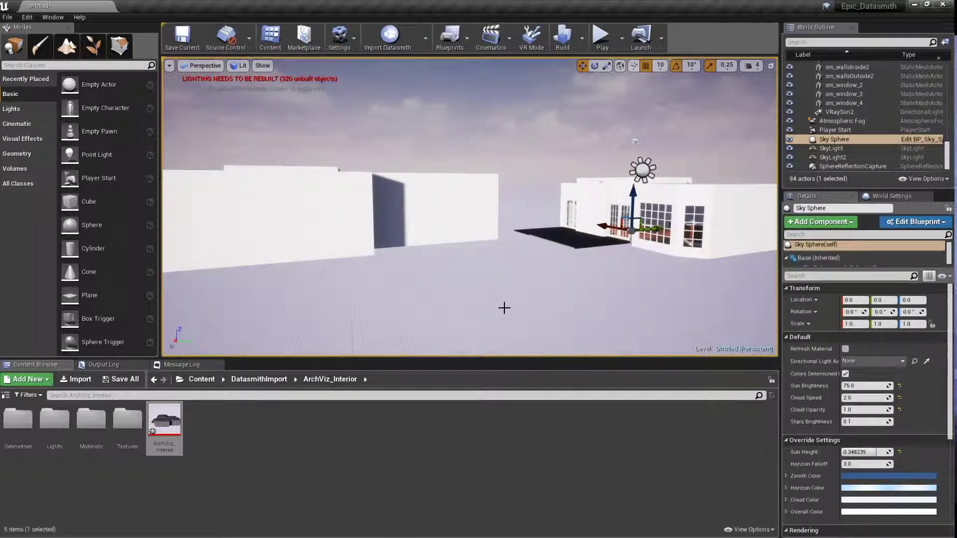
mouse_move(504, 308)
right_down()
mouse_move(563, 308)
mouse_move(521, 342)
mouse_move(521, 305)
right_up()
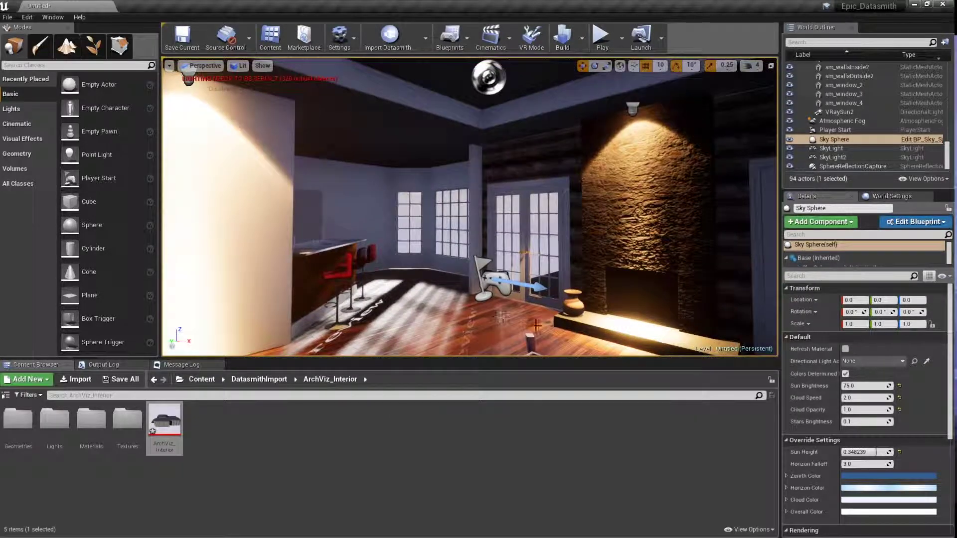